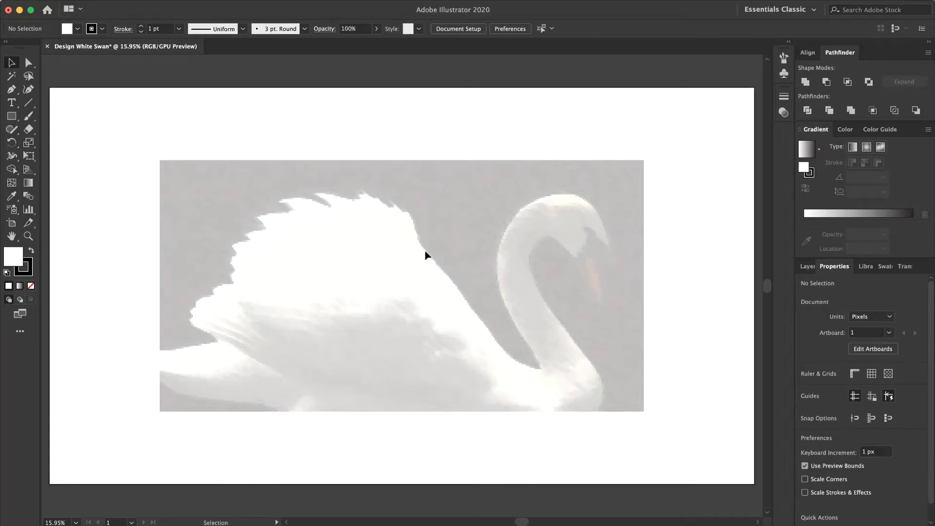
Step: Set the Paintbrush fidelity toward Accurate and paint a trial arch over the swan's wing
click(29, 117)
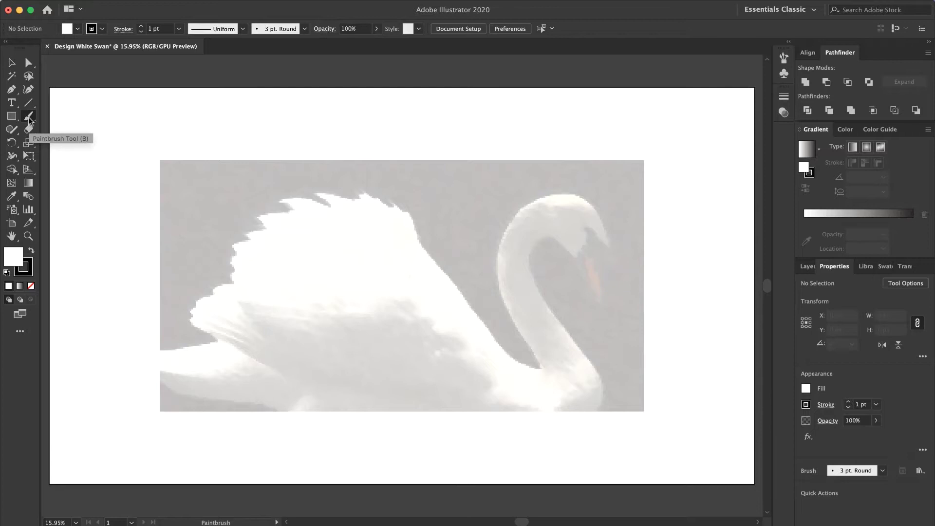
double_click(29, 118)
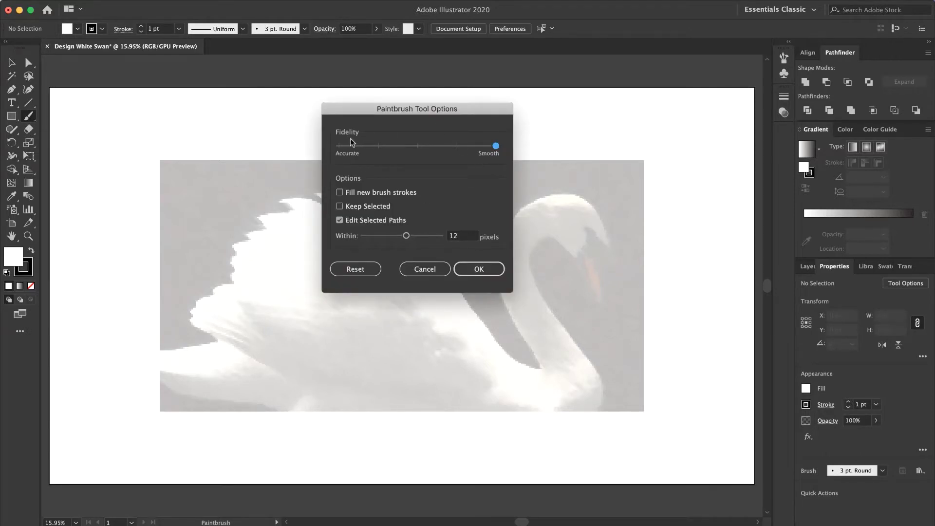
click(380, 146)
click(478, 268)
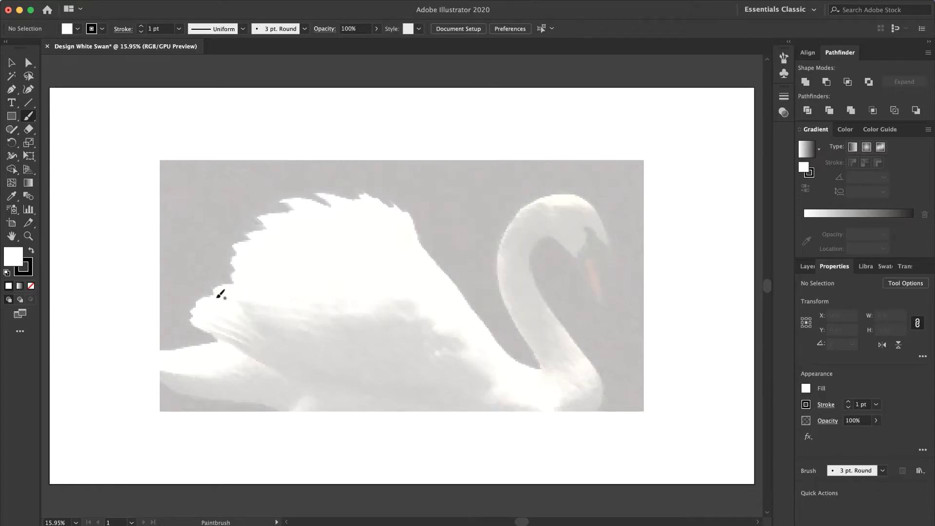
mouse_move(130, 316)
mouse_down()
mouse_move(142, 291)
mouse_move(219, 223)
mouse_move(361, 223)
mouse_move(415, 304)
mouse_up()
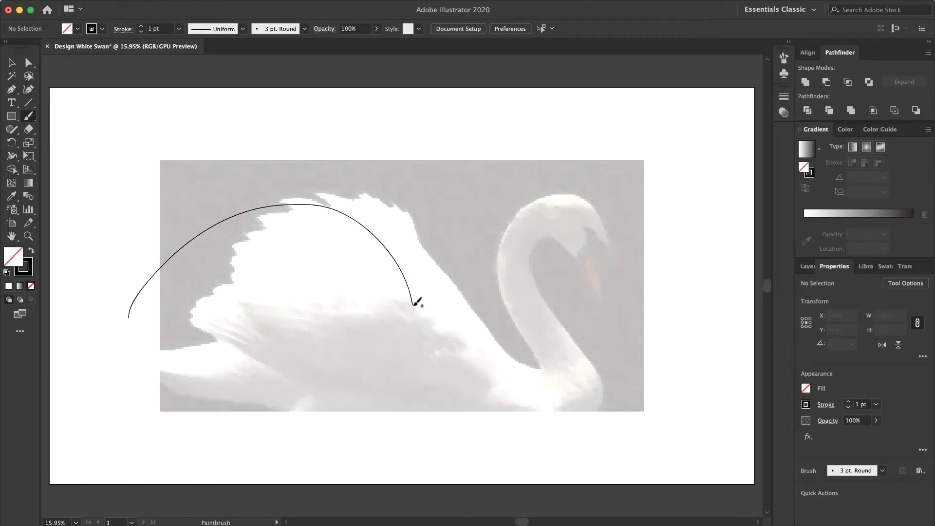
Step: Paint a second parallel trial arch, undo the trial strokes, and reopen Paintbrush options at Smooth fidelity
double_click(30, 117)
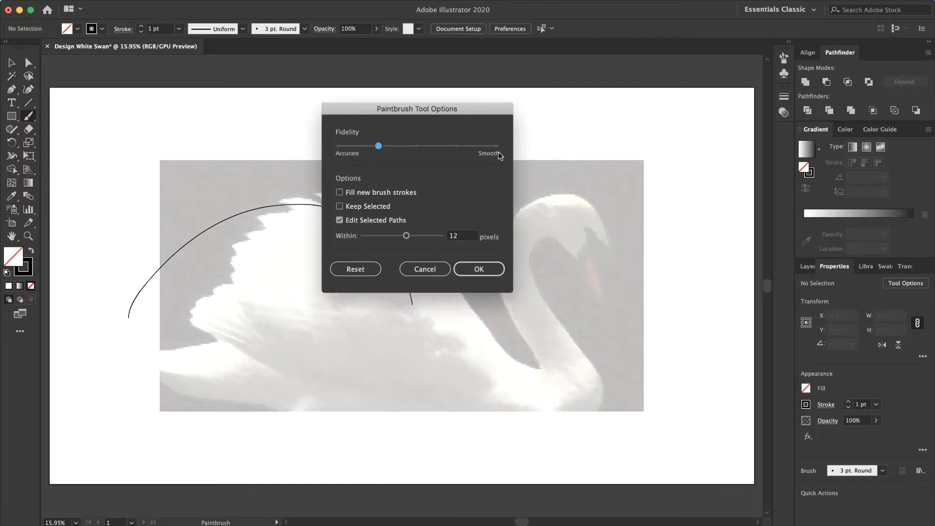
click(480, 269)
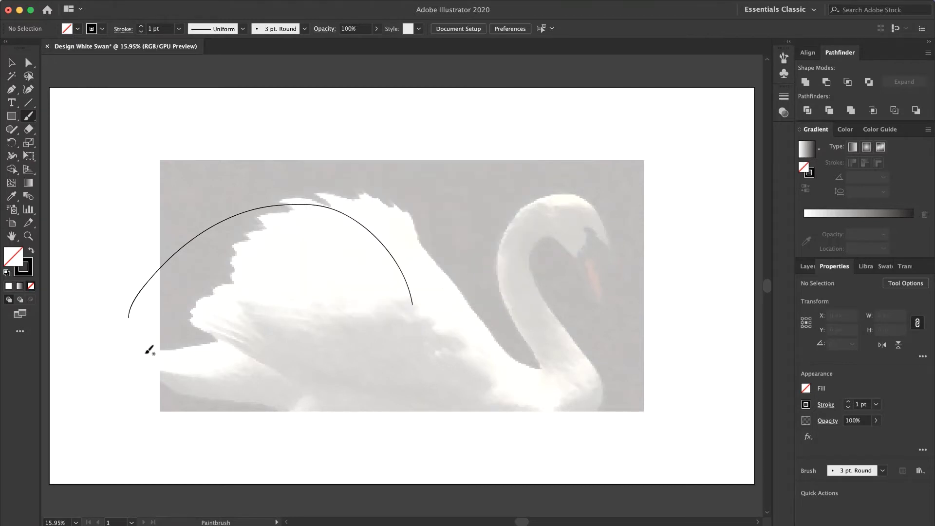
mouse_move(137, 333)
mouse_down()
mouse_move(148, 314)
mouse_move(240, 258)
mouse_move(342, 277)
mouse_move(359, 320)
mouse_up()
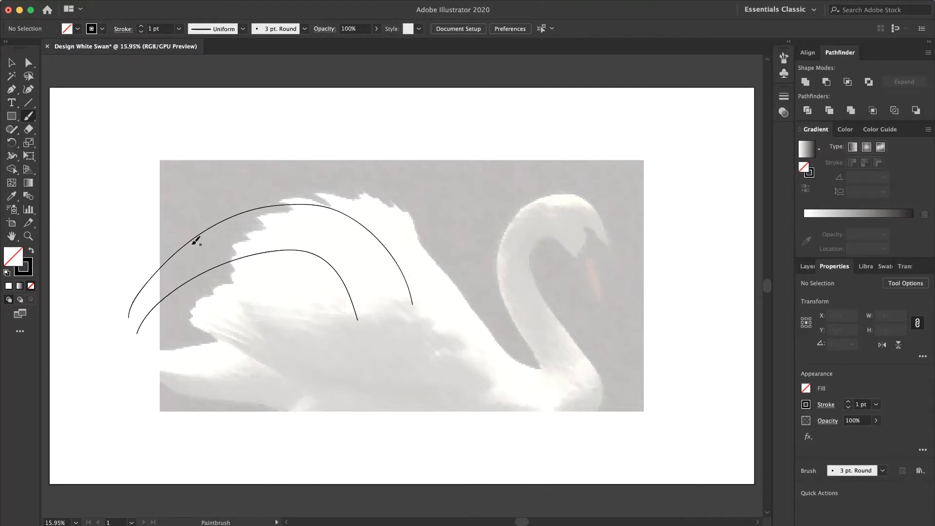
key(ctrl+z)
key(ctrl+z)
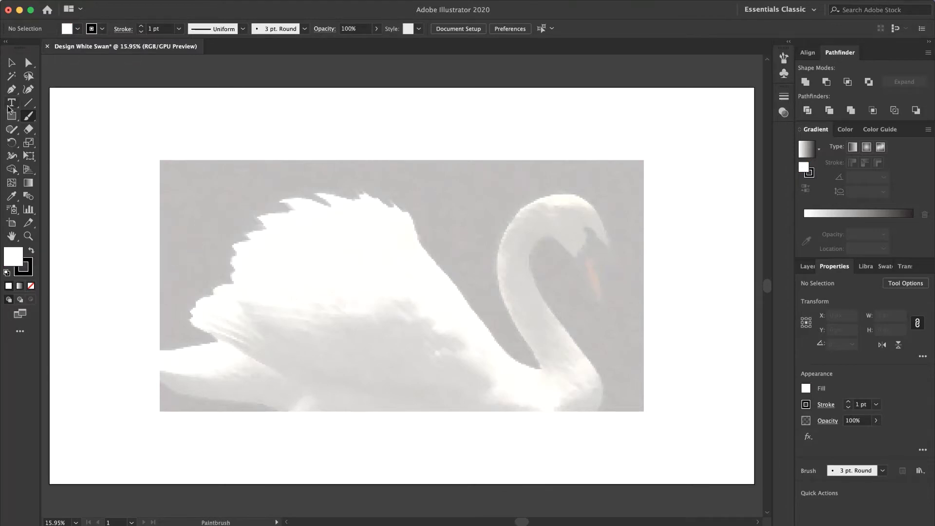
double_click(25, 116)
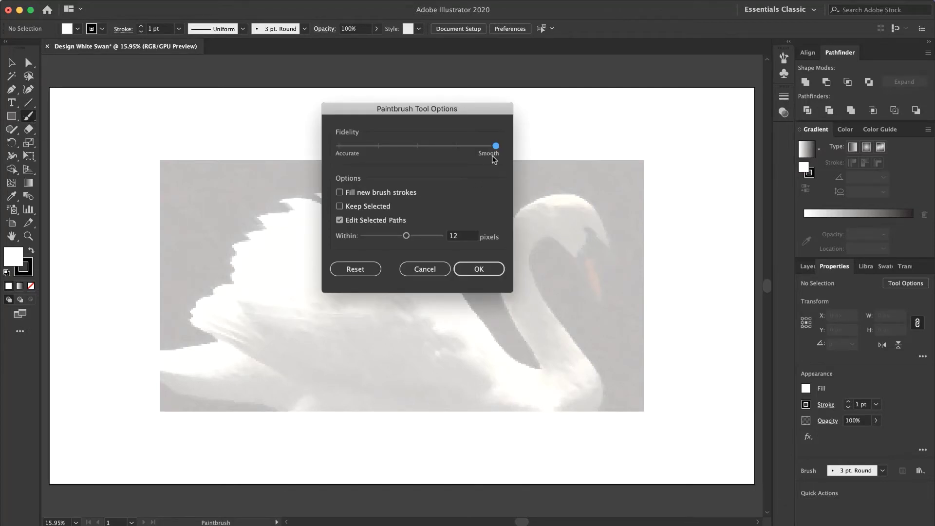
Step: Confirm Smooth fidelity, then brush-trace the swan's pointed beak, head, and both edges of its neck
click(478, 269)
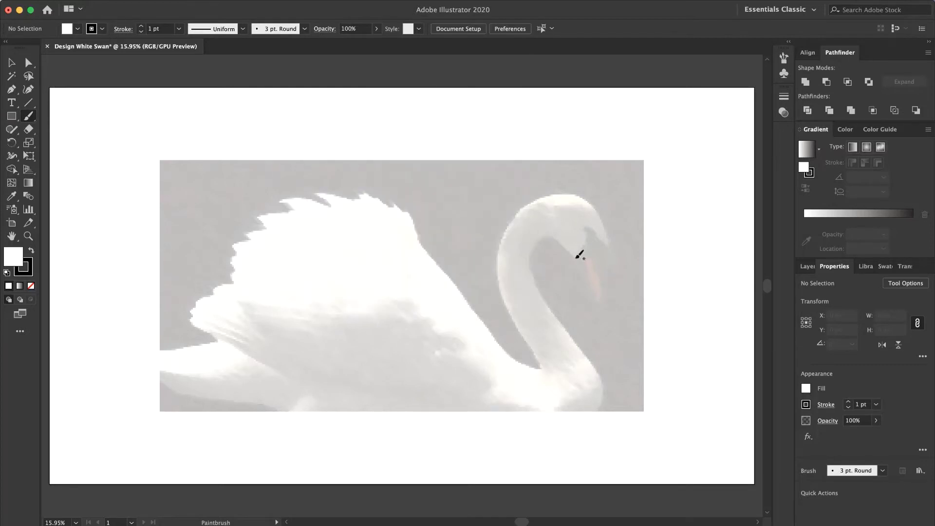
mouse_move(575, 257)
mouse_down()
mouse_move(585, 224)
mouse_move(615, 246)
mouse_up()
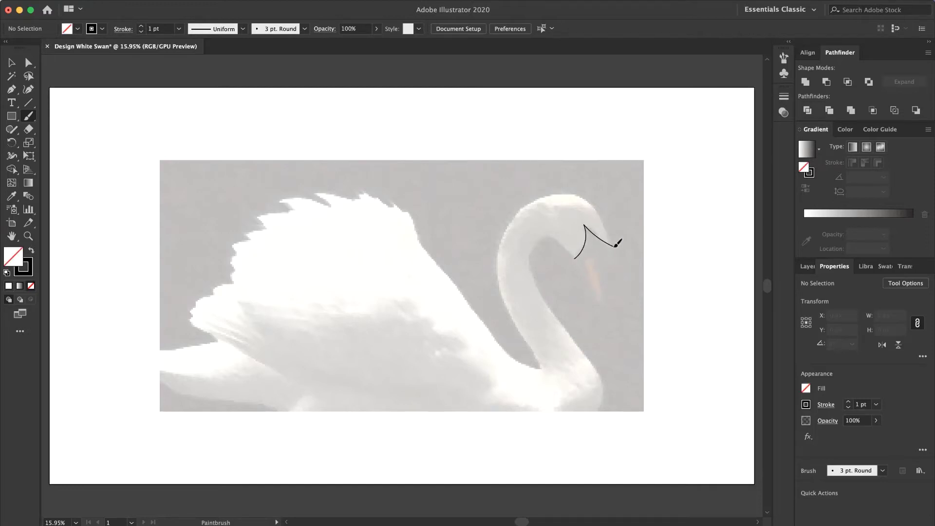
drag(616, 246, 608, 317)
drag(577, 258, 607, 319)
mouse_move(616, 240)
mouse_down()
mouse_move(595, 198)
mouse_move(563, 189)
mouse_move(536, 190)
mouse_move(506, 215)
mouse_move(497, 278)
mouse_move(543, 366)
mouse_up()
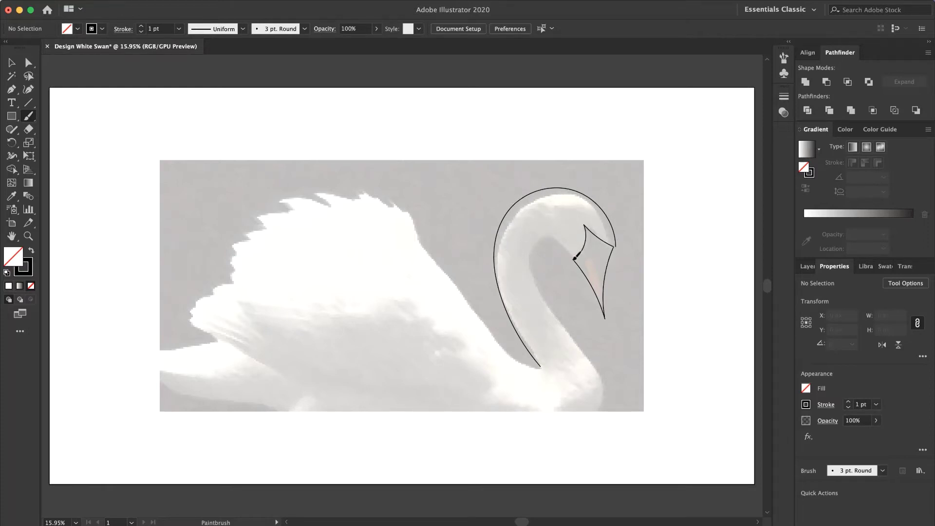
mouse_move(576, 258)
mouse_down()
mouse_move(543, 244)
mouse_move(534, 274)
mouse_move(596, 357)
mouse_move(606, 394)
mouse_move(602, 411)
mouse_move(582, 420)
mouse_move(515, 415)
mouse_up()
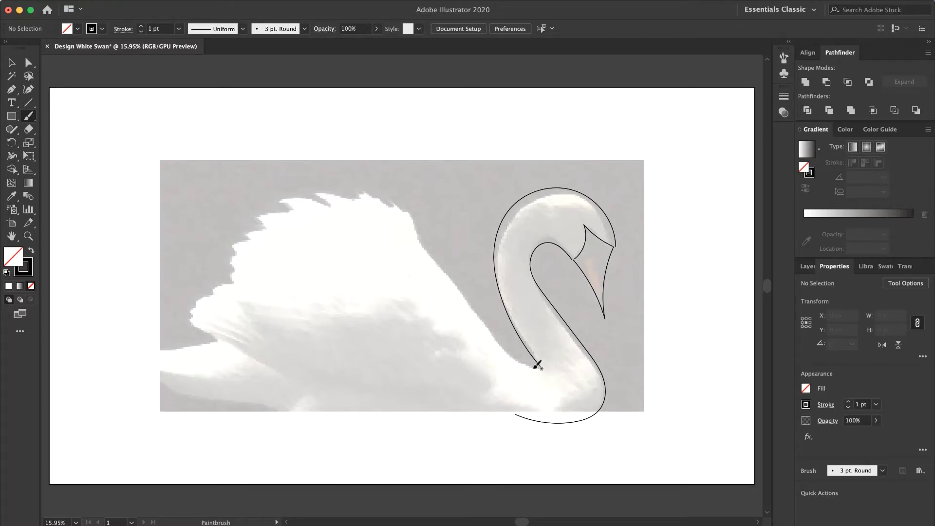
Step: Trace the body's underside, the raised upper wing and the small rear wing, undoing one misdrawn stroke
mouse_move(536, 365)
mouse_down()
mouse_move(420, 295)
mouse_move(315, 265)
mouse_move(205, 263)
mouse_move(210, 299)
mouse_move(246, 364)
mouse_move(367, 417)
mouse_up()
key(ctrl+z)
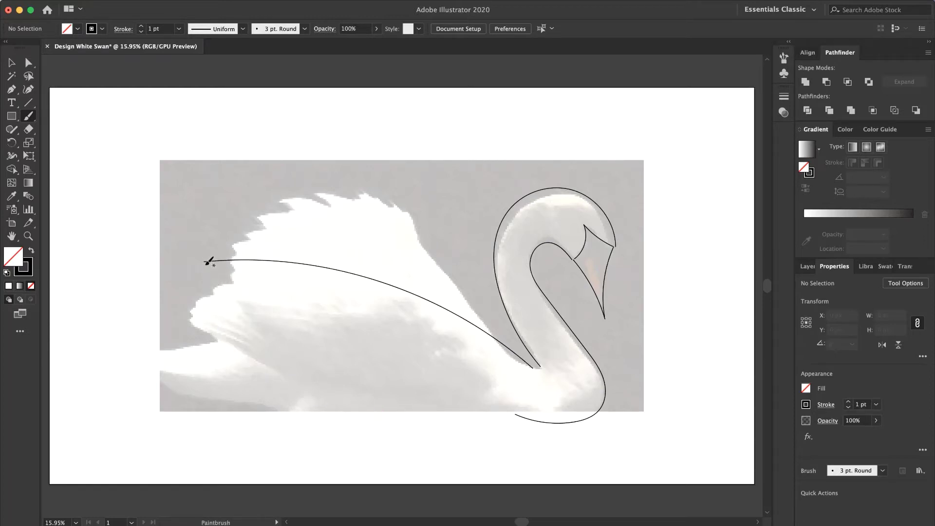
mouse_move(207, 264)
mouse_down()
mouse_move(264, 354)
mouse_move(355, 398)
mouse_move(509, 415)
mouse_up()
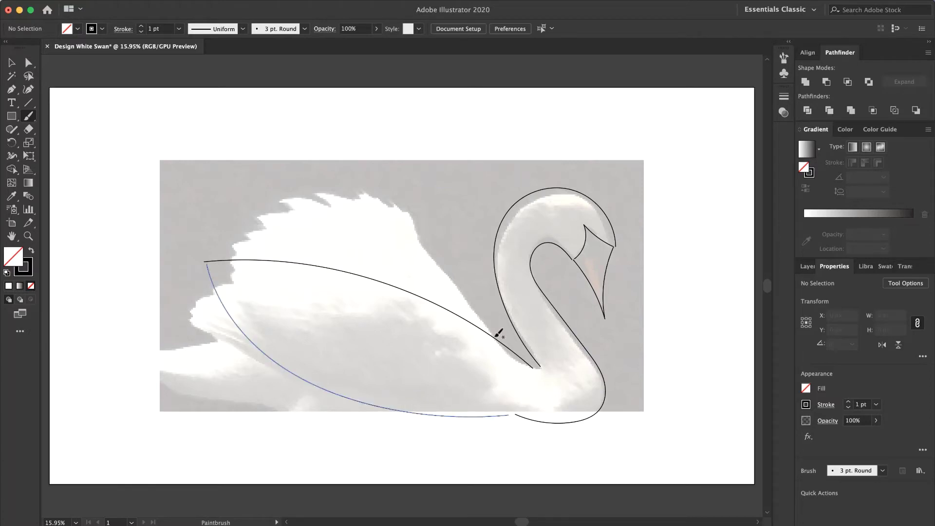
mouse_move(498, 335)
mouse_down()
mouse_move(451, 264)
mouse_move(385, 222)
mouse_move(338, 203)
mouse_move(264, 195)
mouse_move(287, 258)
mouse_up()
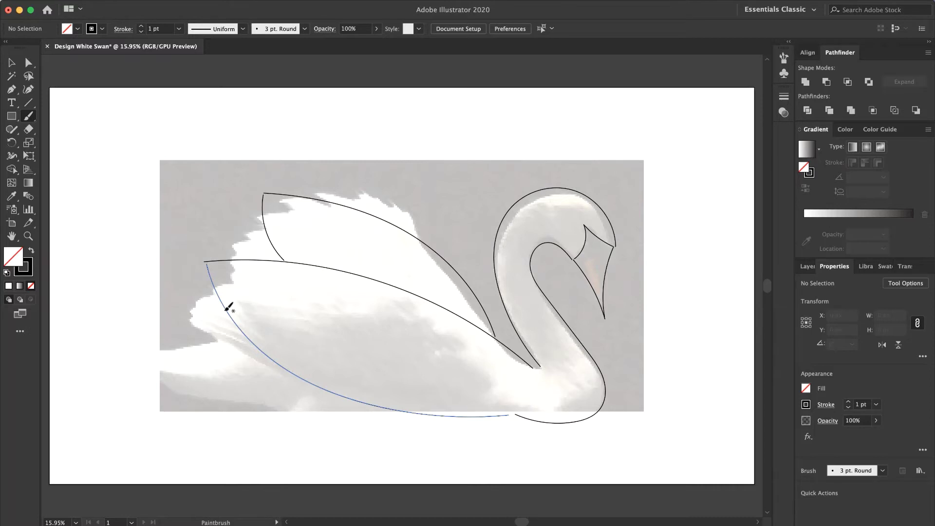
mouse_move(227, 312)
mouse_down()
mouse_move(175, 326)
mouse_move(212, 369)
mouse_move(255, 391)
mouse_move(342, 396)
mouse_up()
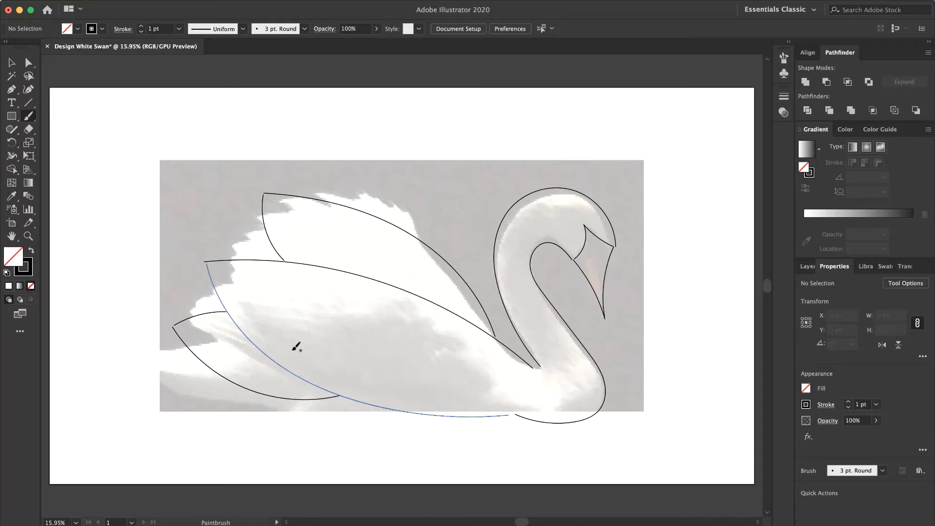
Step: Unlock all objects and delete the swan reference photo
click(11, 62)
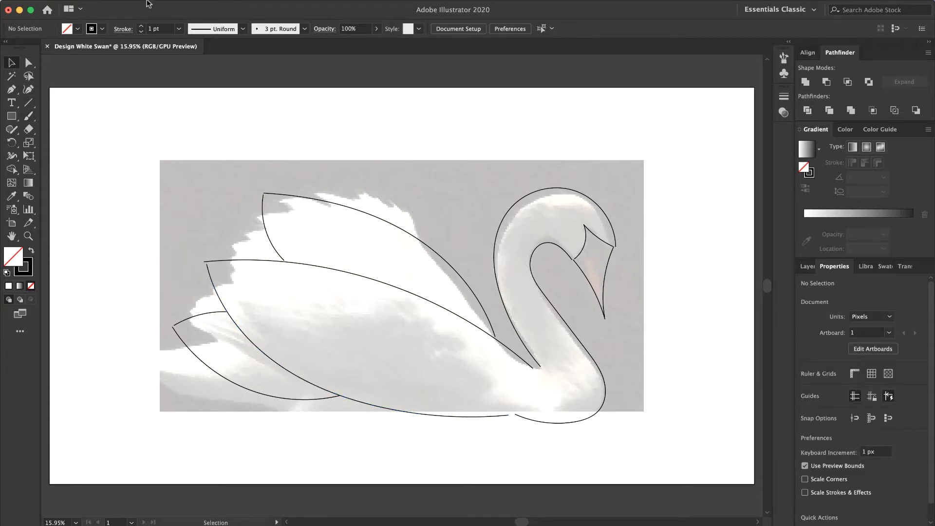
click(137, 6)
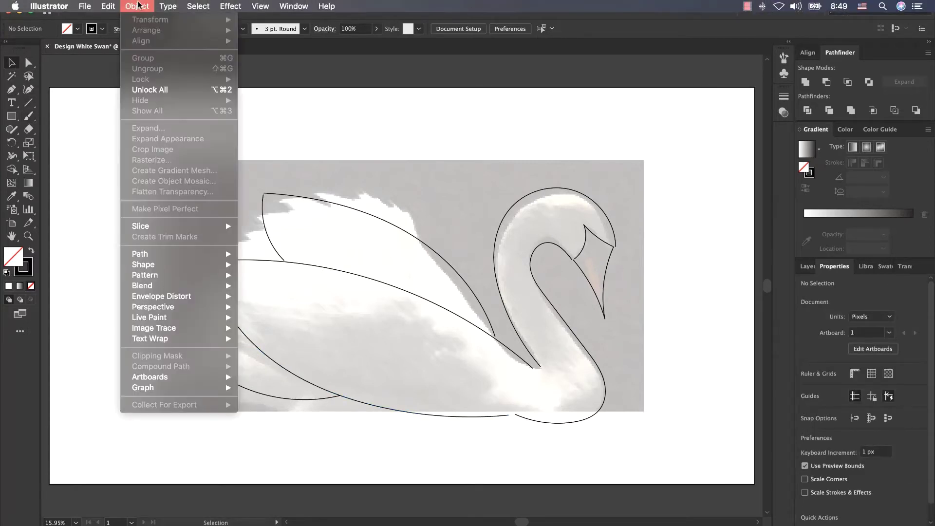
click(149, 90)
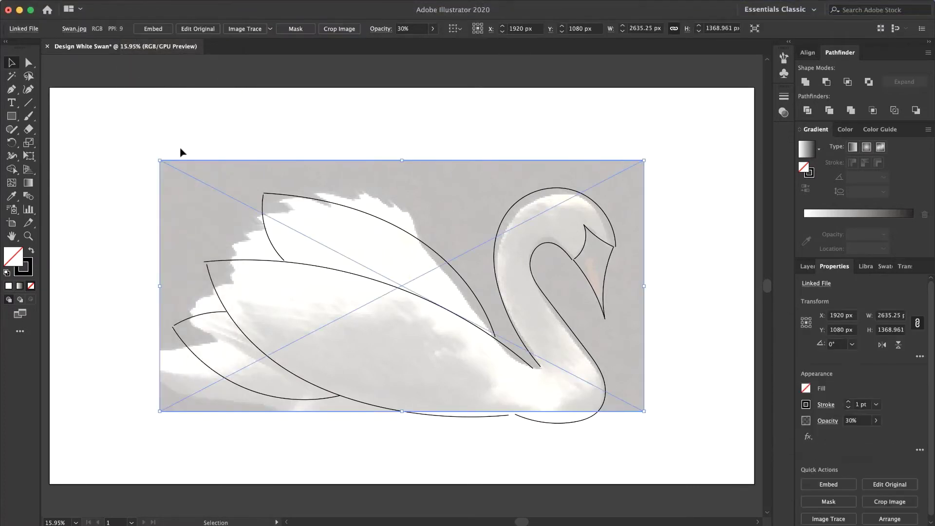
key(Delete)
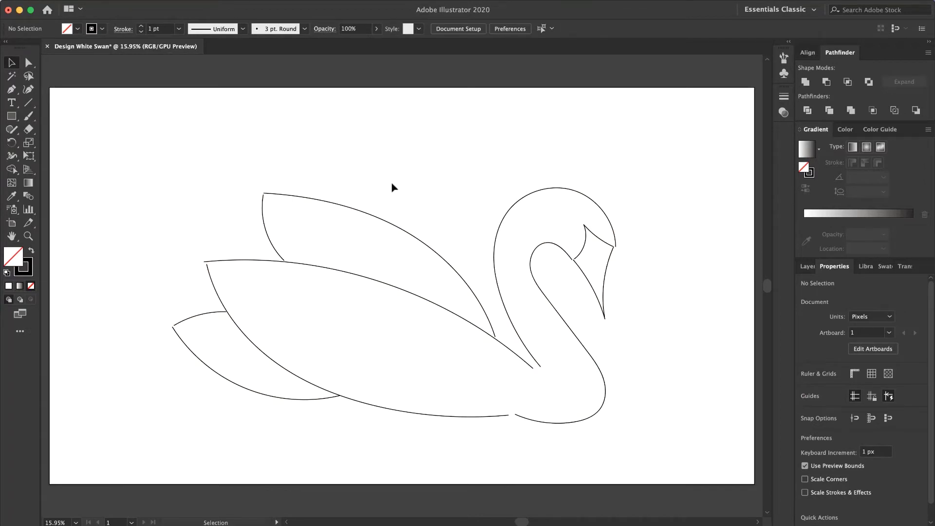
Step: Move the whole swan outline slightly up and to the left
drag(663, 157, 131, 460)
drag(419, 299, 405, 287)
click(640, 327)
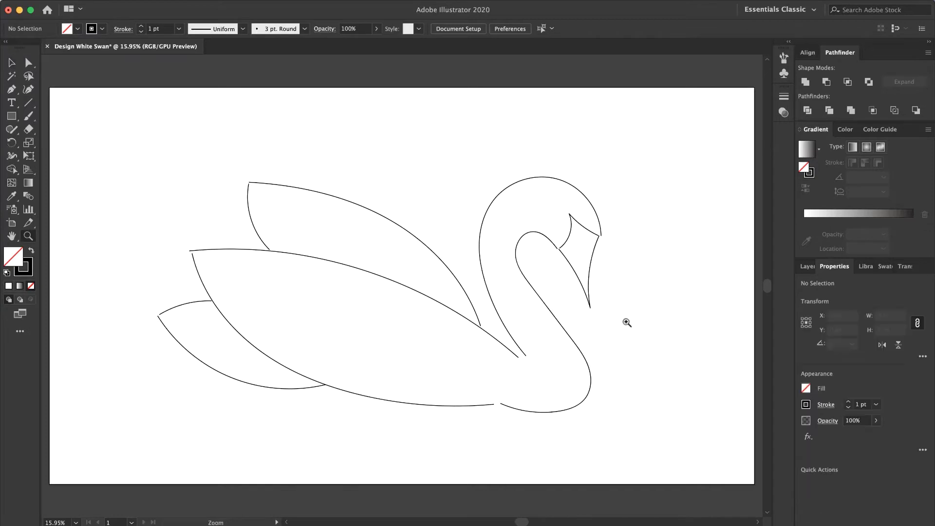
Step: Zoom in on the head and join the beak's upper corner to the neck curve's corner
key(z)
drag(591, 251, 511, 280)
click(28, 62)
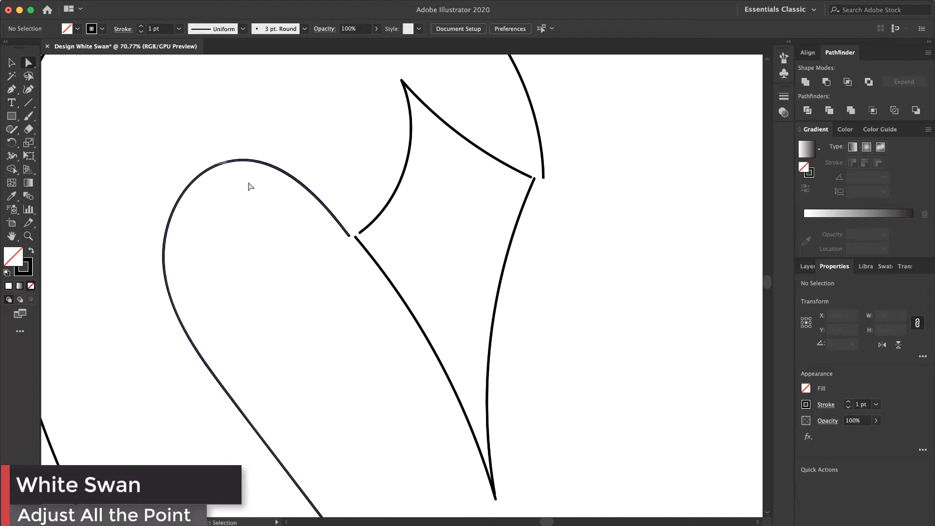
click(544, 178)
drag(544, 179, 536, 183)
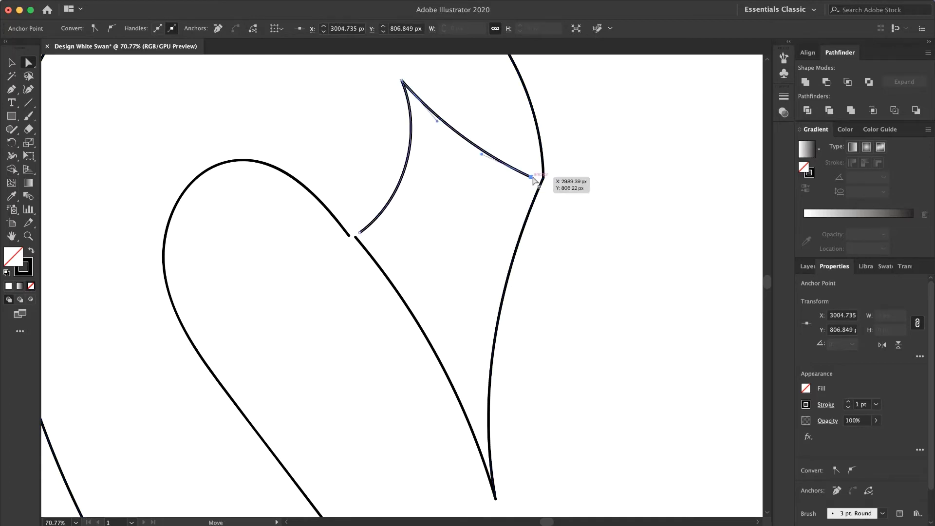
drag(532, 179, 544, 177)
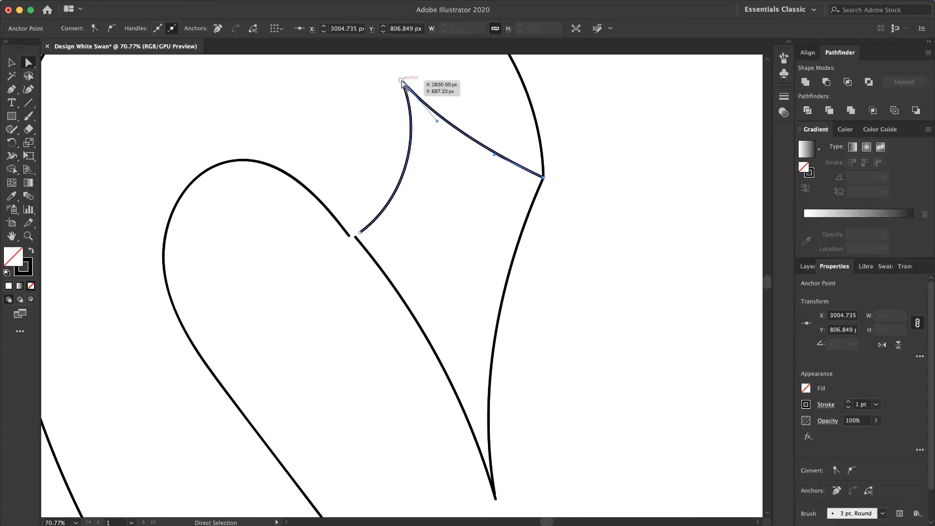
Step: Adjust the beak's top corner and bottom tip, and connect the inner neck curve to the beak corner
drag(402, 81, 403, 80)
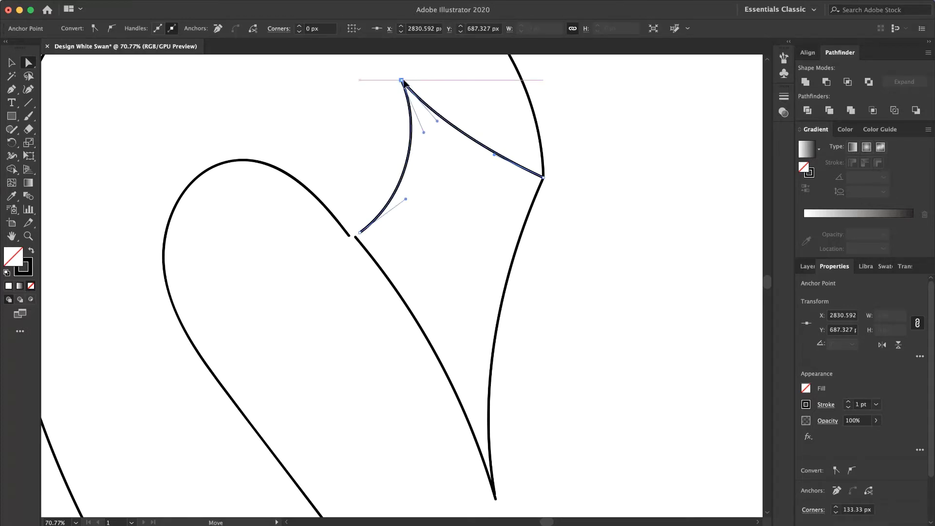
drag(358, 231, 355, 240)
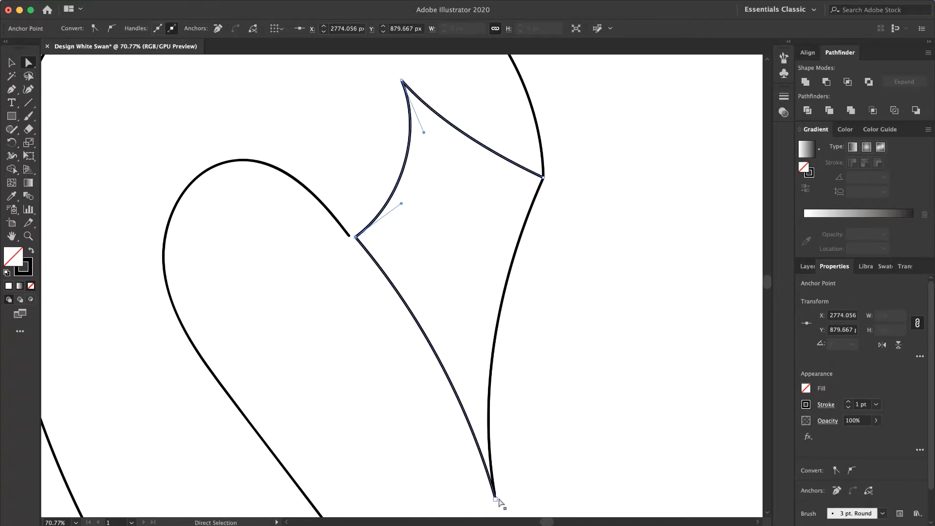
drag(494, 494, 494, 494)
click(484, 476)
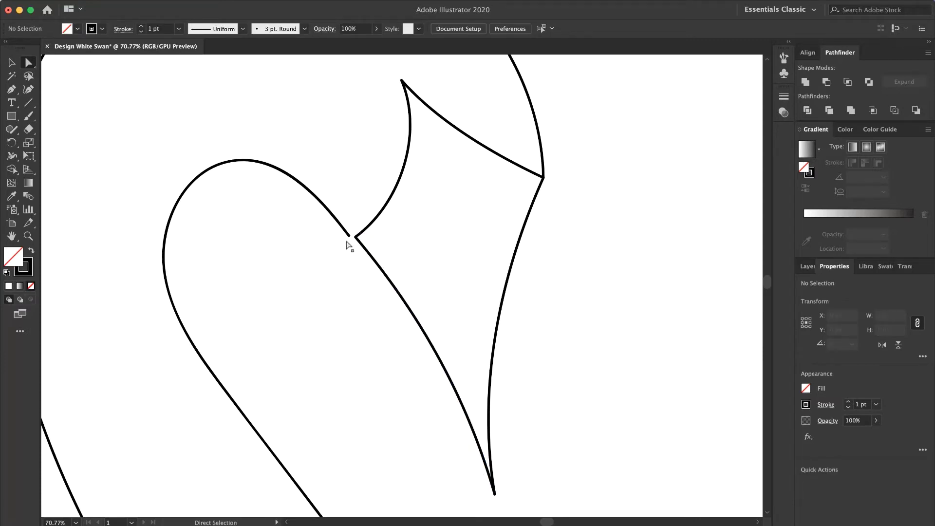
drag(350, 236, 358, 240)
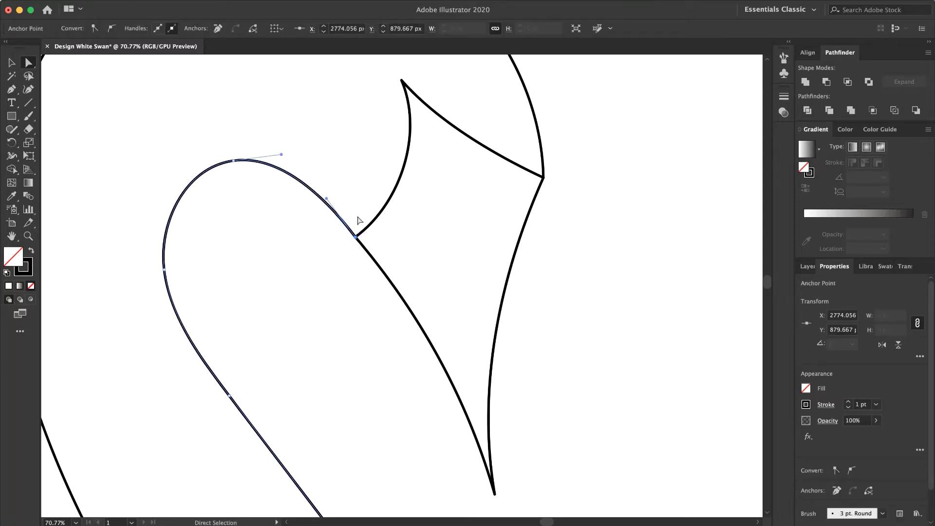
Step: Drag the ends of two adjoining lines together into one shared point
scroll(365, 208, up, 5)
scroll(366, 208, left, 3)
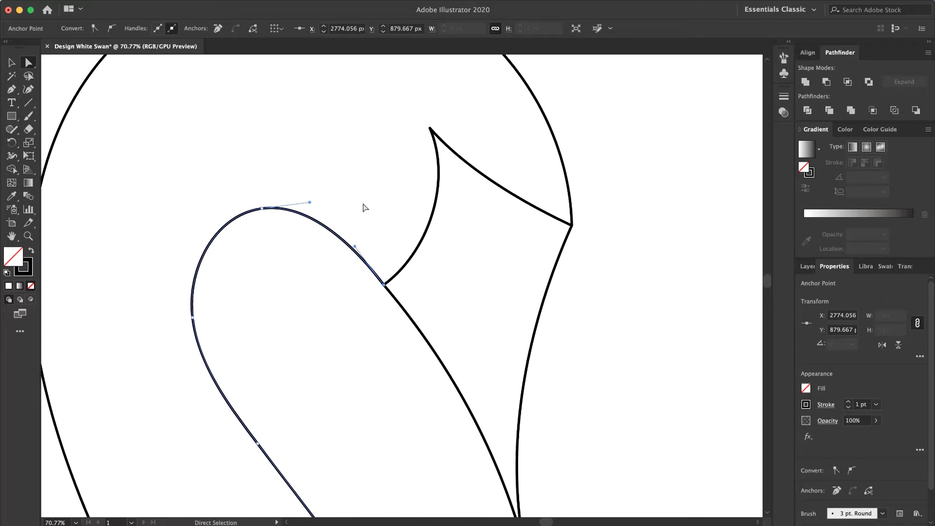
scroll(366, 208, down, 5)
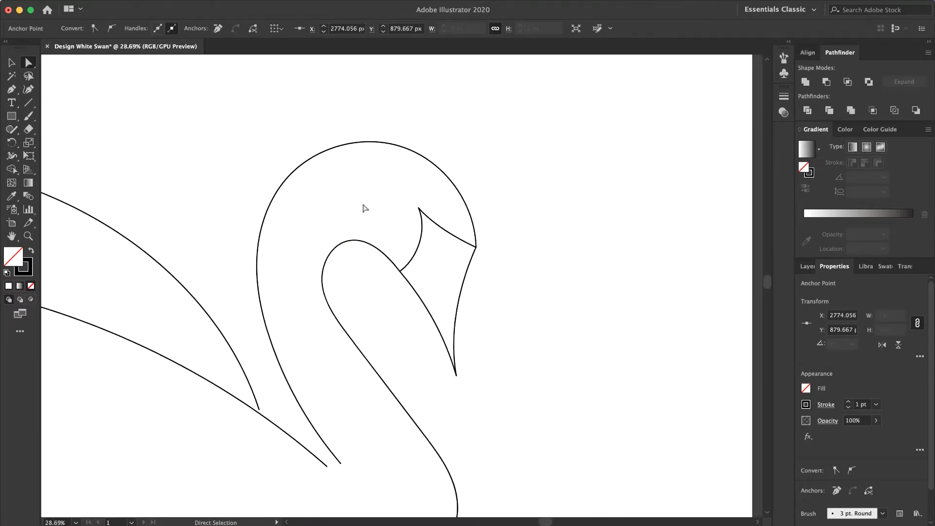
scroll(366, 208, down, 4)
scroll(365, 208, down, 3)
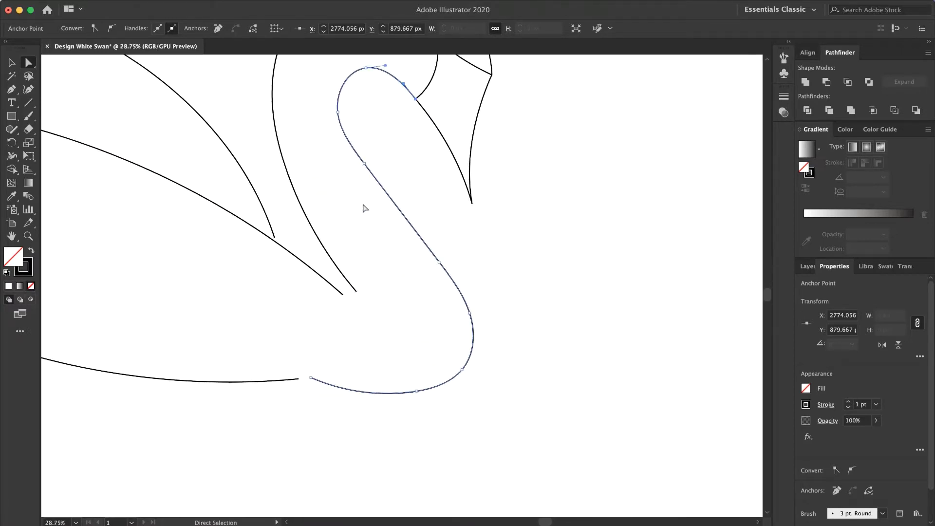
scroll(364, 208, up, 4)
scroll(368, 255, up, 3)
scroll(368, 254, up, 5)
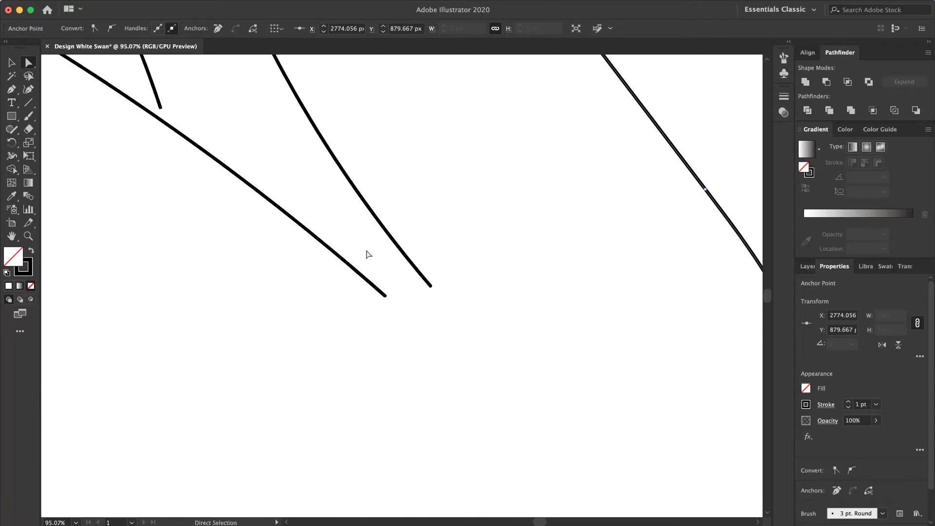
click(509, 331)
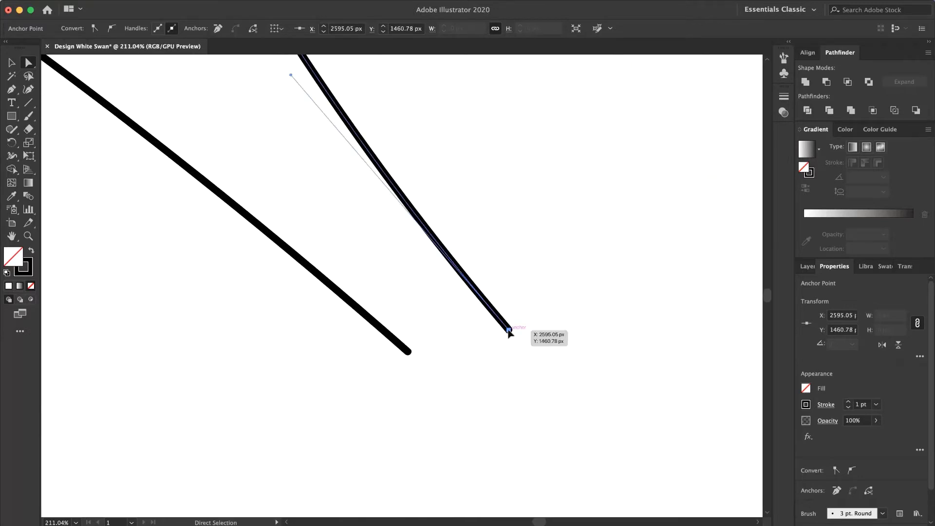
drag(509, 331, 473, 348)
click(408, 352)
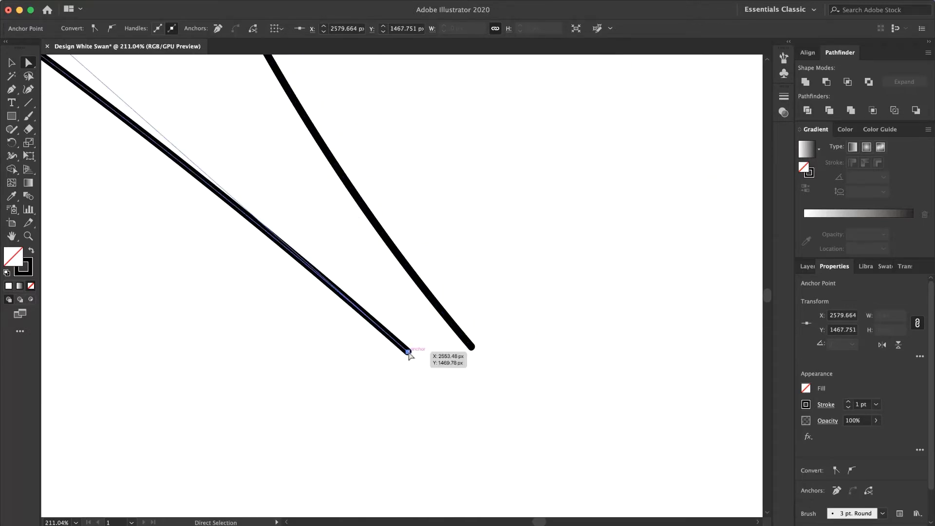
drag(409, 352, 473, 350)
key(super+0)
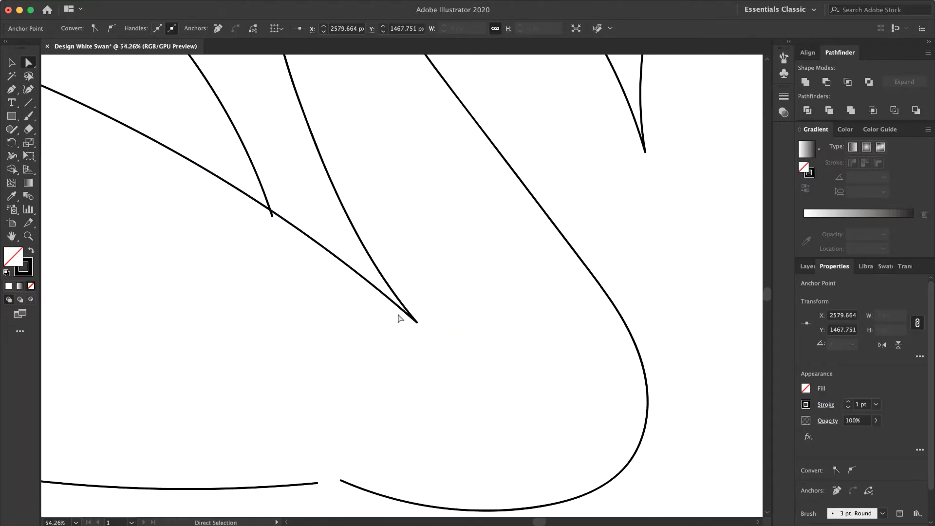
click(400, 319)
Step: Join the left belly curve's open end to the other belly curve end
scroll(400, 318, down, 3)
scroll(400, 318, left, 2)
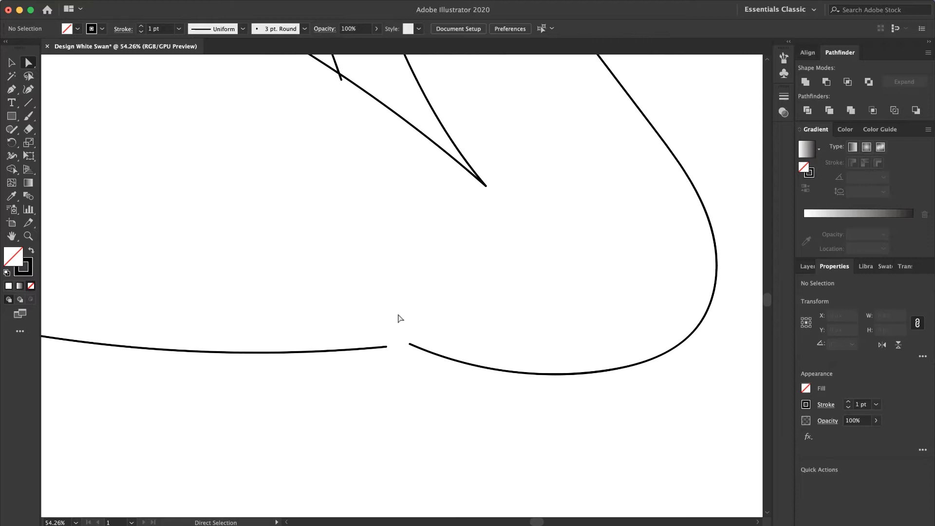
scroll(398, 346, up, 5)
click(351, 367)
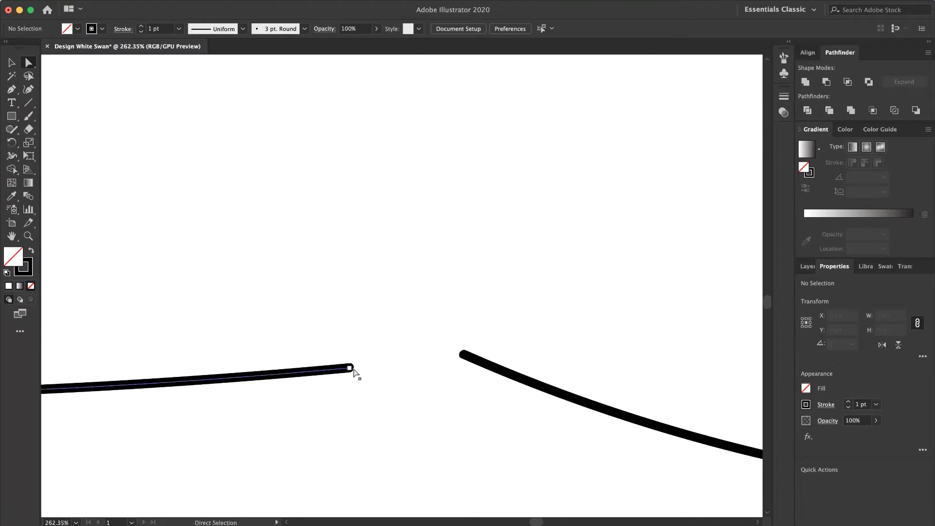
drag(349, 368, 464, 359)
Step: Settle the wing curve's ends onto the body line and adjust its open top end
scroll(395, 291, down, 10)
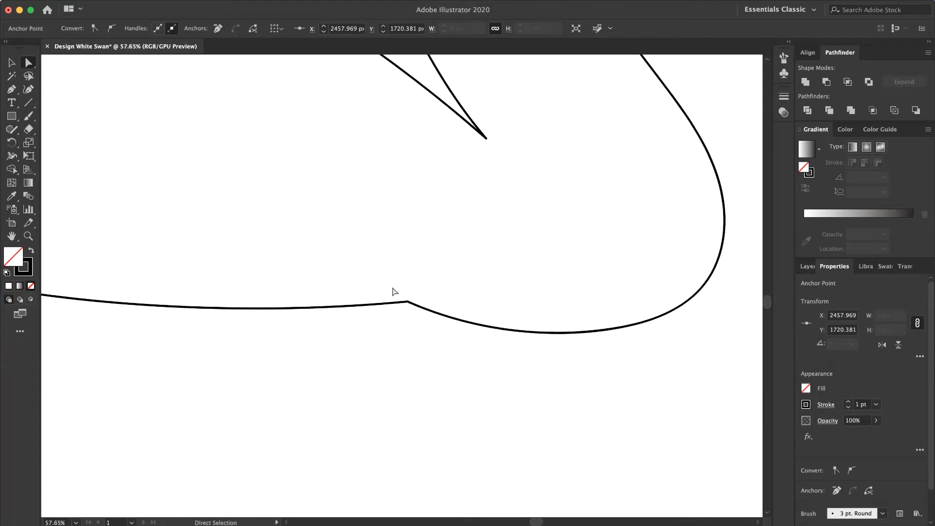
scroll(394, 292, up, 5)
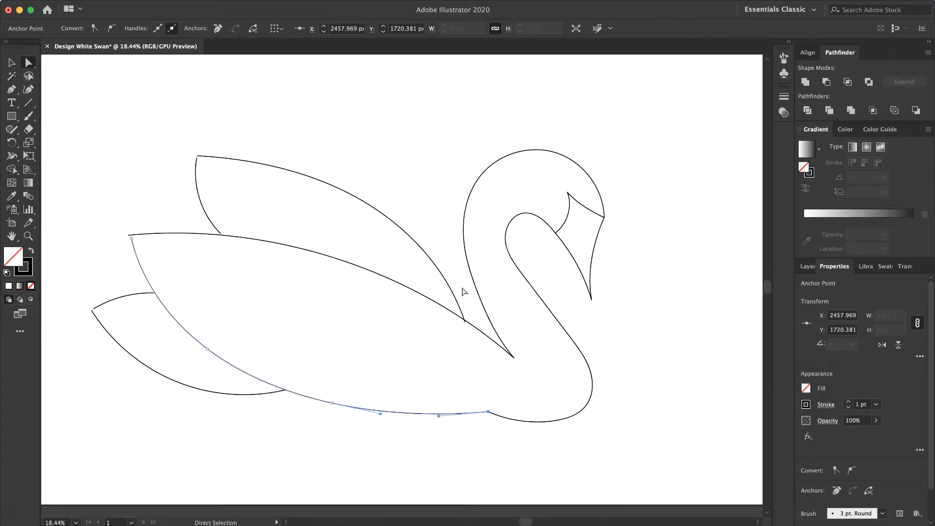
scroll(464, 292, up, 4)
scroll(442, 470, up, 3)
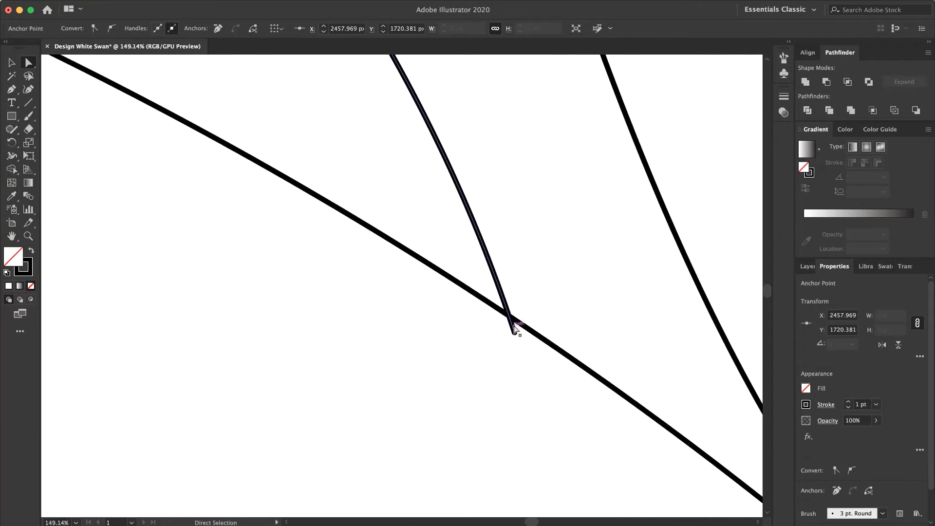
mouse_move(511, 325)
mouse_down()
mouse_move(515, 336)
mouse_move(515, 321)
mouse_up()
scroll(437, 250, down, 5)
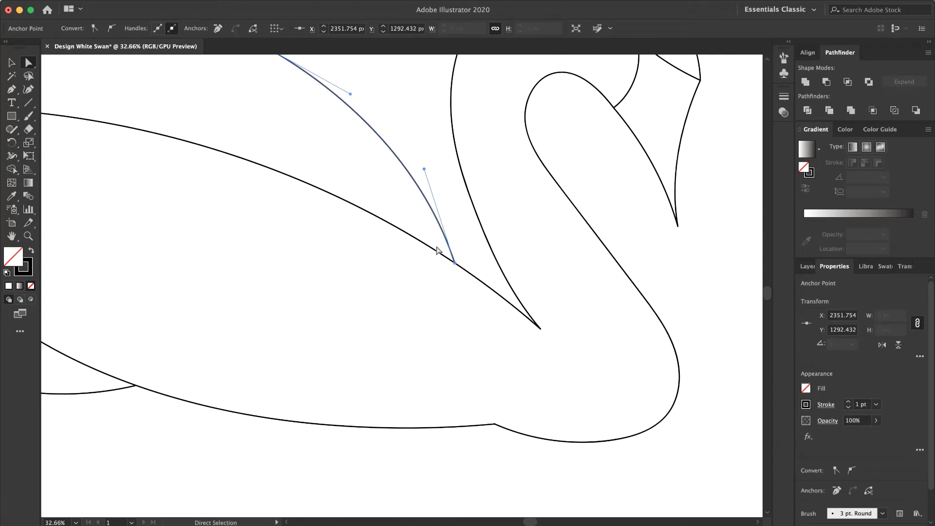
scroll(437, 251, left, 5)
scroll(437, 250, up, 3)
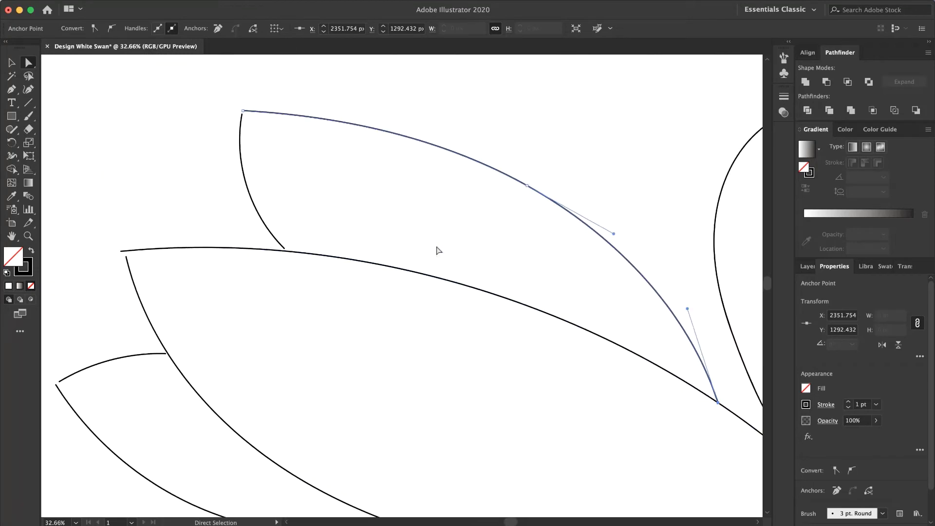
scroll(252, 141, up, 4)
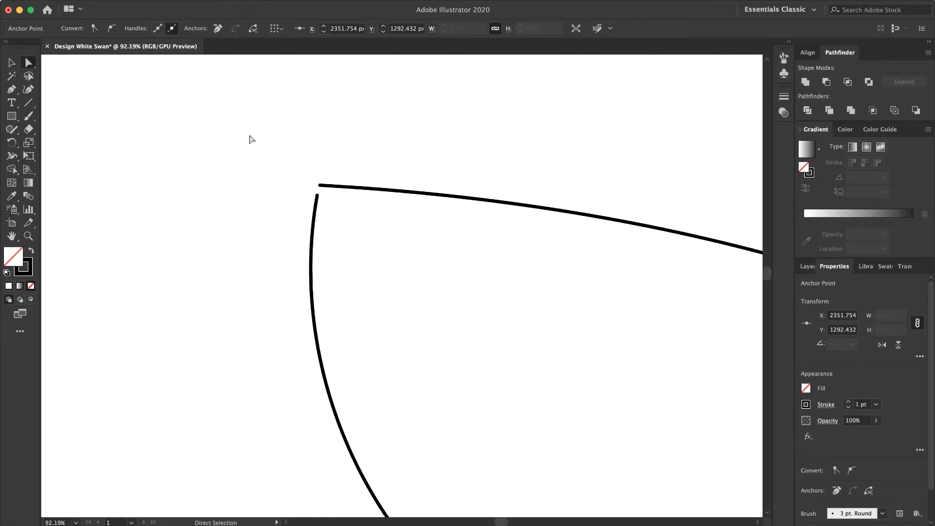
click(318, 196)
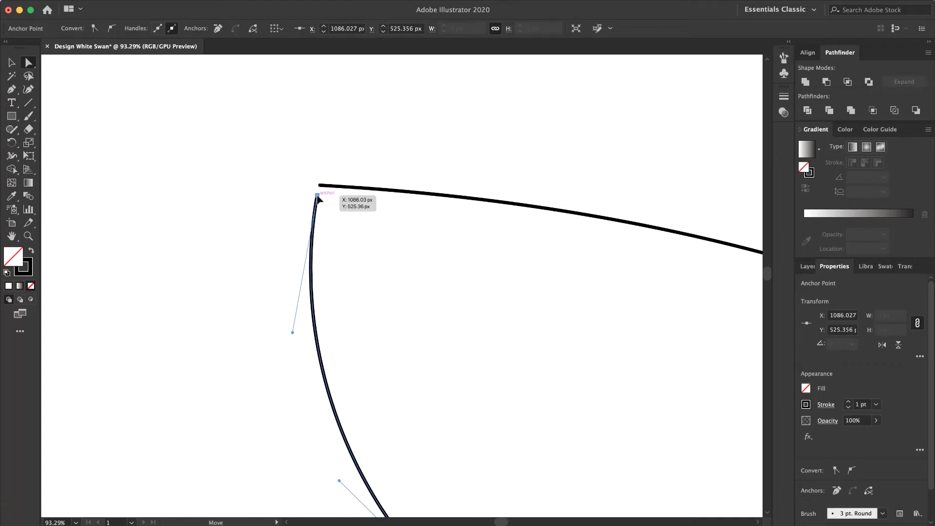
drag(317, 195, 319, 191)
scroll(322, 193, down, 5)
scroll(322, 194, right, 1)
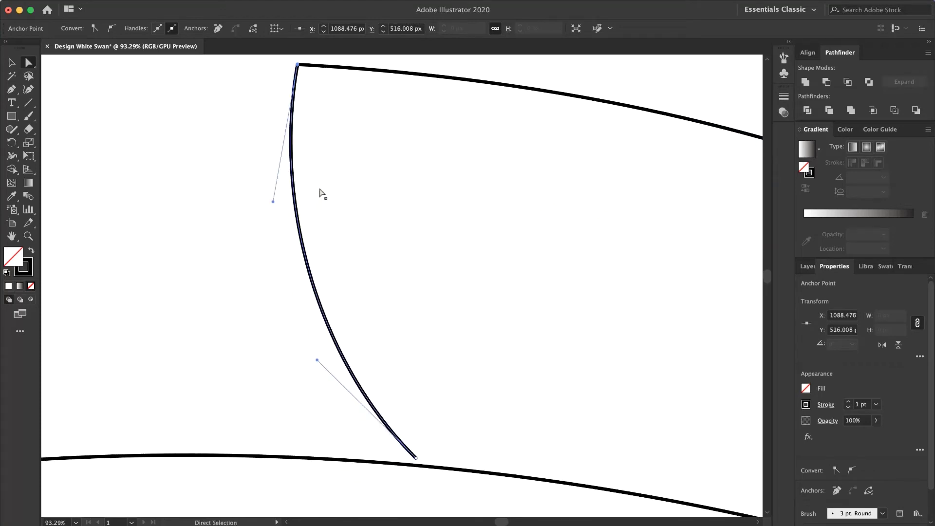
scroll(322, 194, down, 5)
scroll(321, 193, right, 1)
click(400, 363)
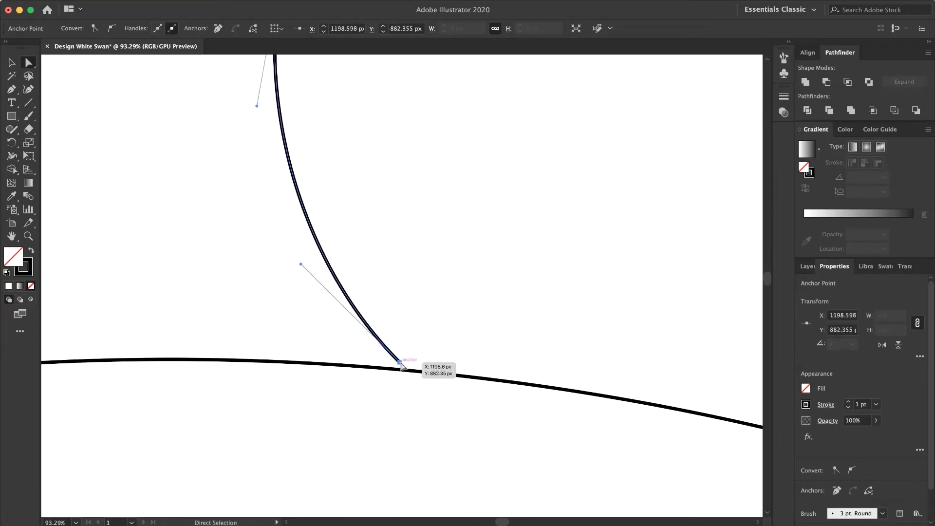
drag(400, 363, 403, 371)
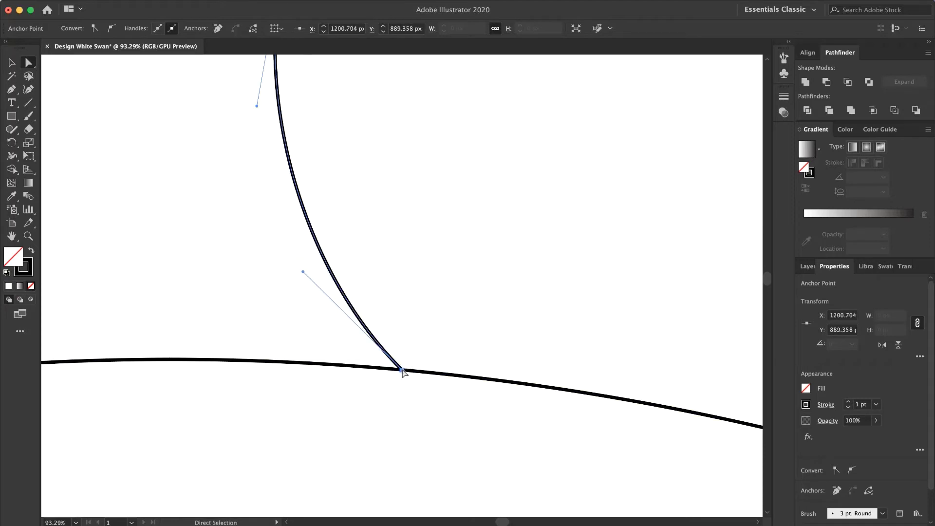
Step: Pull the wing edge's top end onto the corner and snap the upper curve onto the lower curve's end
scroll(306, 334, down, 10)
scroll(306, 334, left, 12)
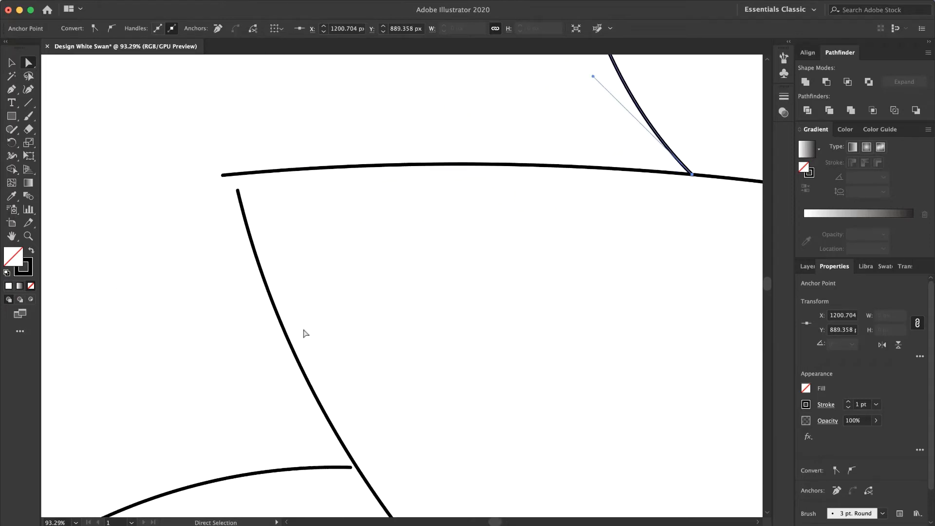
drag(238, 190, 224, 176)
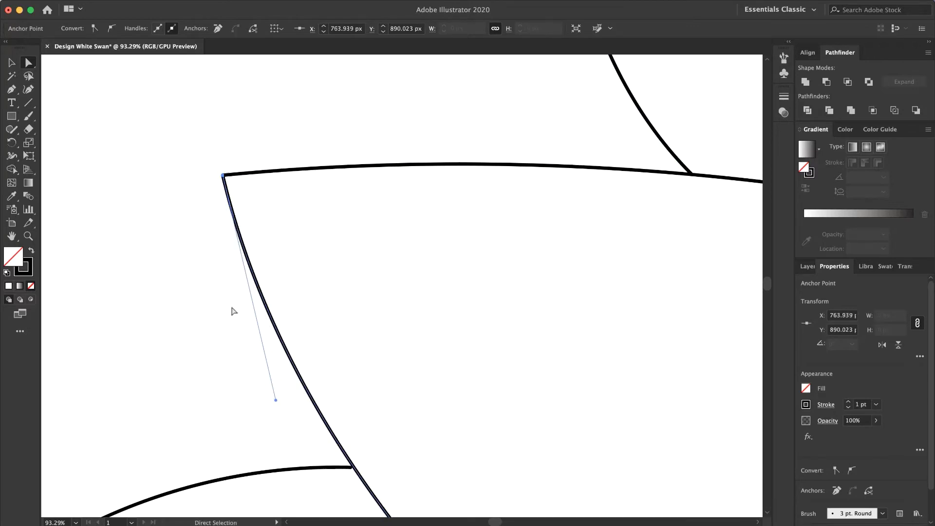
scroll(233, 311, down, 8)
click(363, 306)
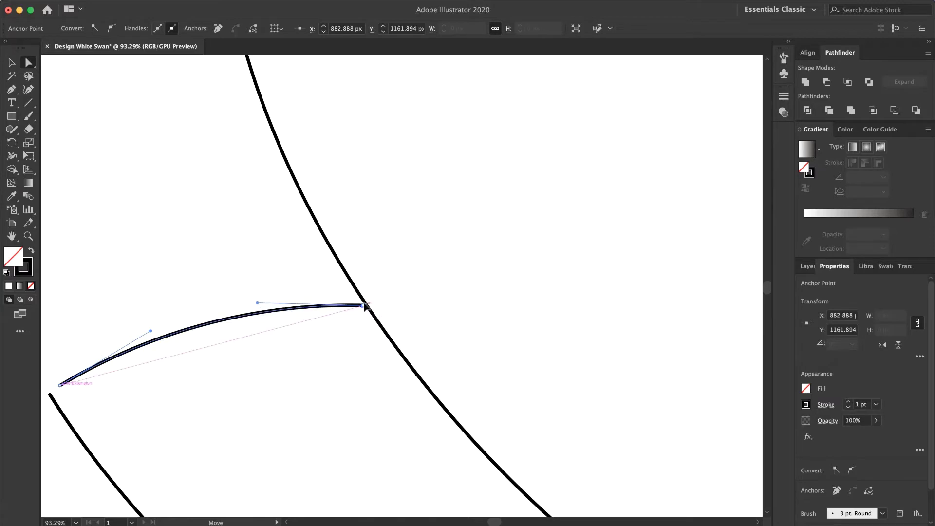
drag(363, 305, 364, 302)
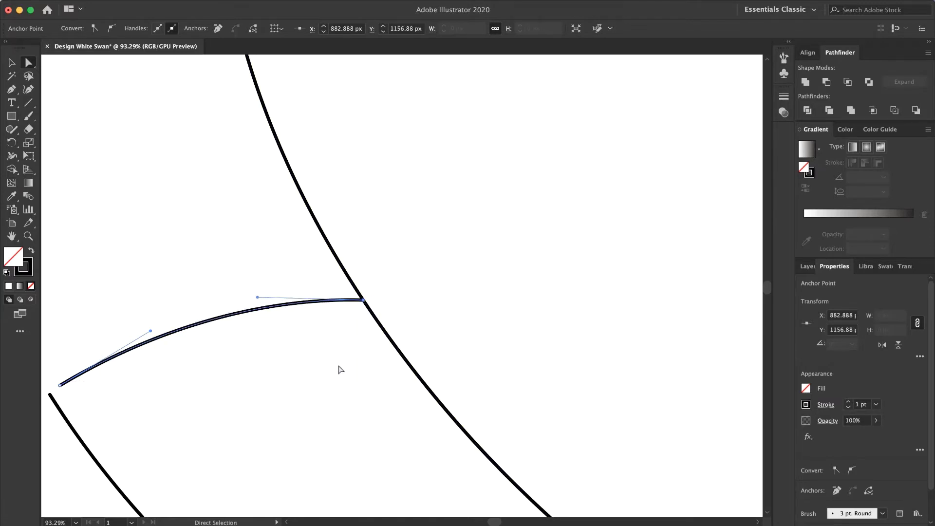
scroll(340, 369, down, 5)
scroll(340, 370, left, 5)
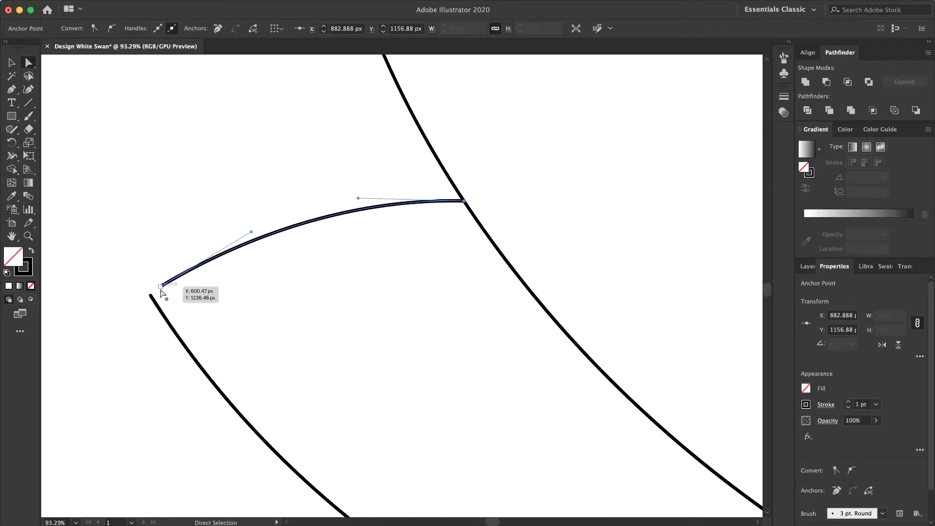
click(161, 291)
click(161, 290)
drag(161, 288, 150, 294)
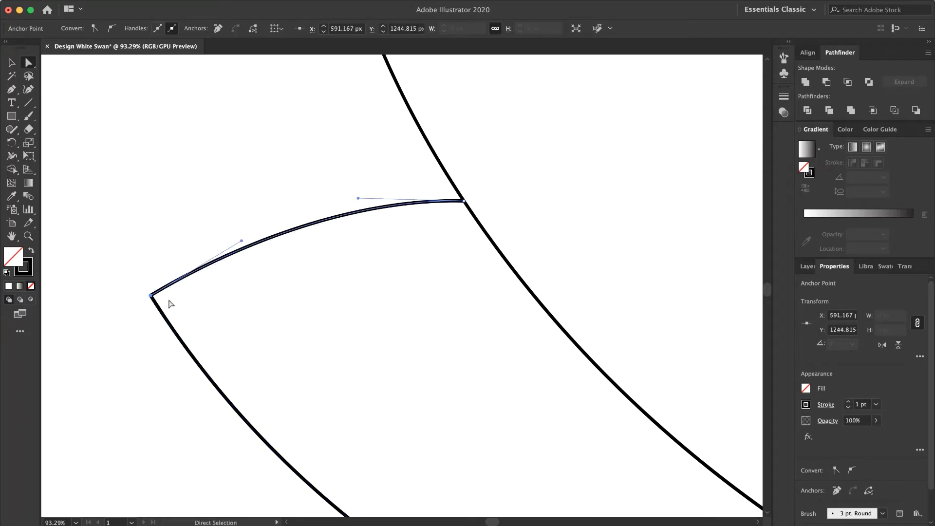
Step: Reattach the lower curve's junction point to the upper curve's end
scroll(250, 337, down, 10)
scroll(249, 337, right, 5)
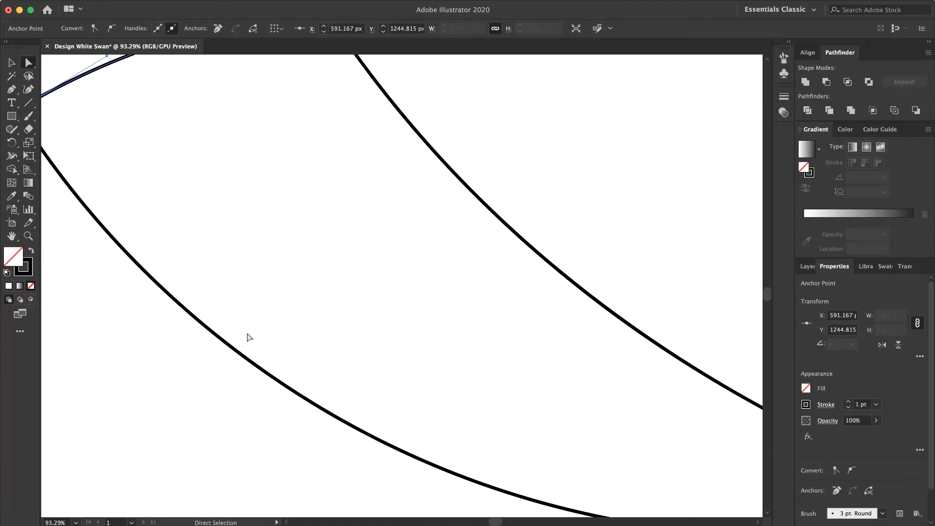
scroll(250, 337, right, 10)
scroll(249, 338, down, 3)
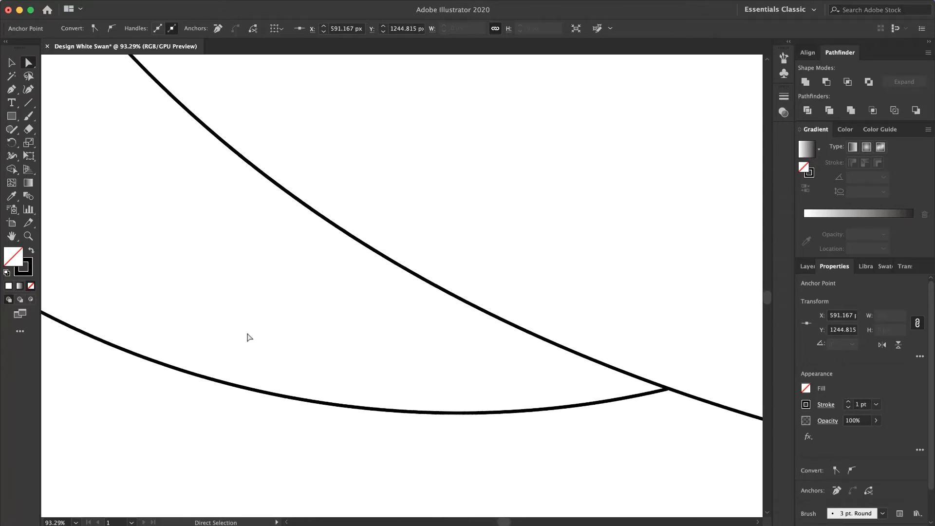
scroll(250, 337, right, 5)
click(424, 368)
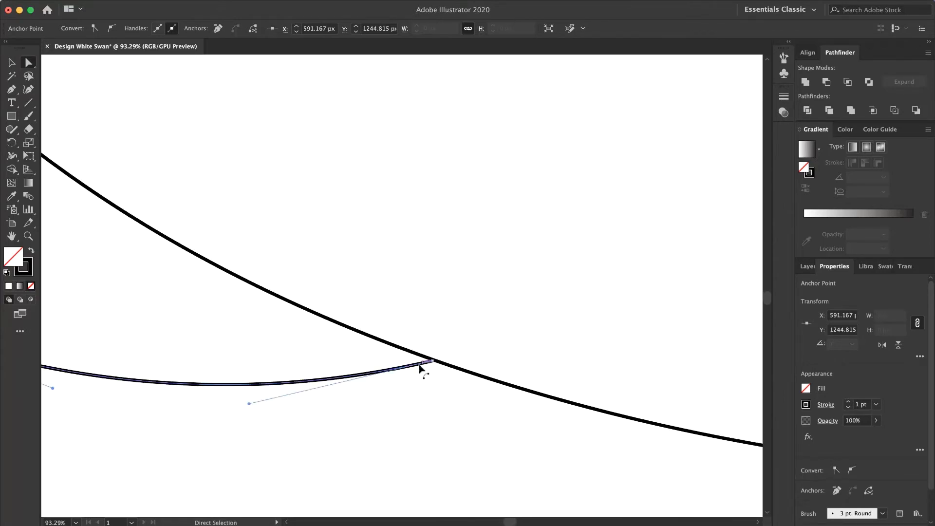
mouse_move(434, 363)
mouse_down()
mouse_move(434, 374)
mouse_move(445, 368)
mouse_move(437, 363)
mouse_move(448, 367)
mouse_up()
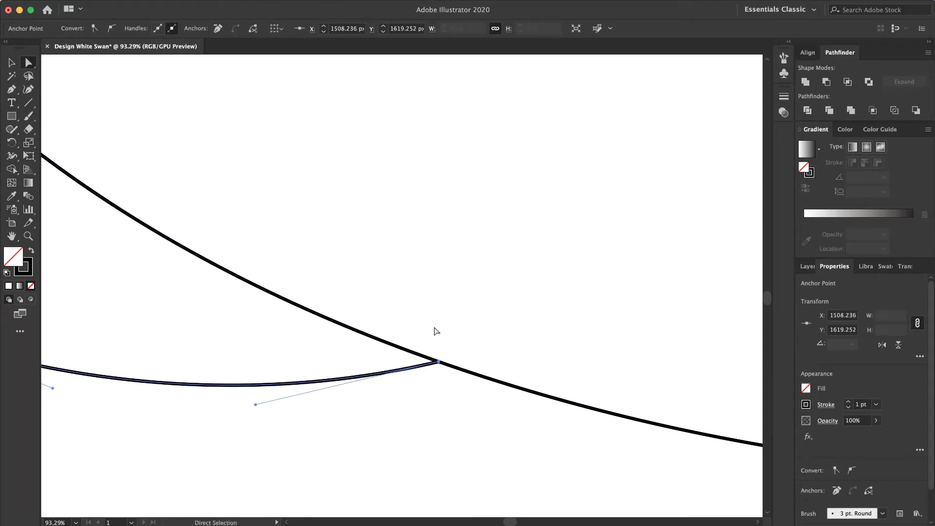
scroll(346, 311, down, 10)
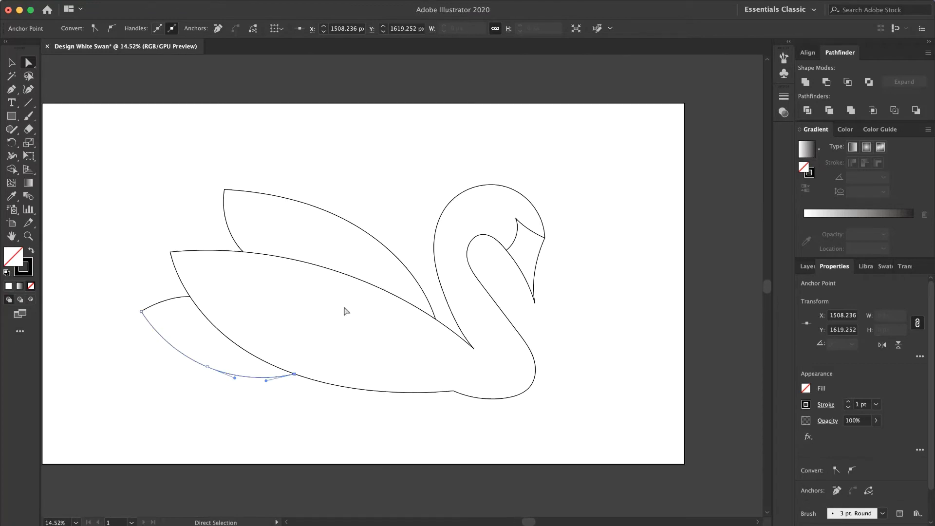
Step: Nudge the two back wing-tip arcs right and down with Shift-arrow keys
click(269, 158)
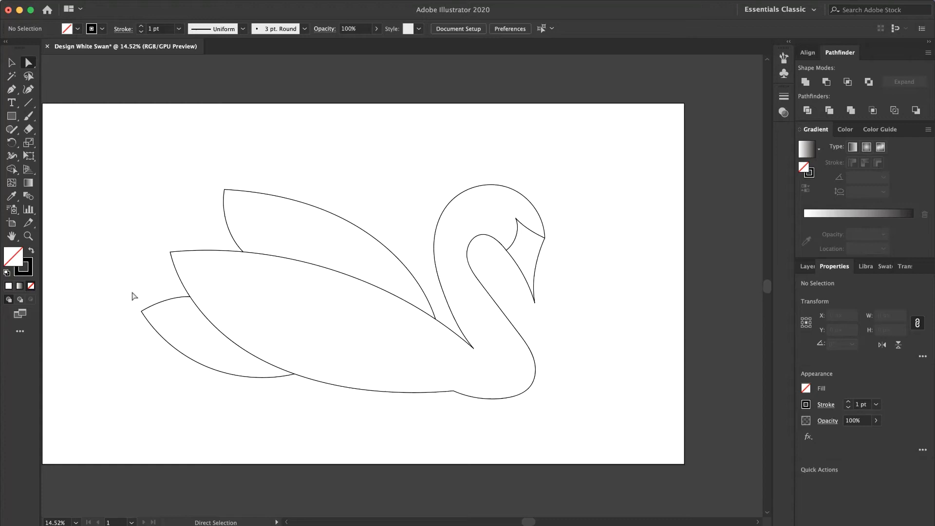
drag(183, 369, 173, 363)
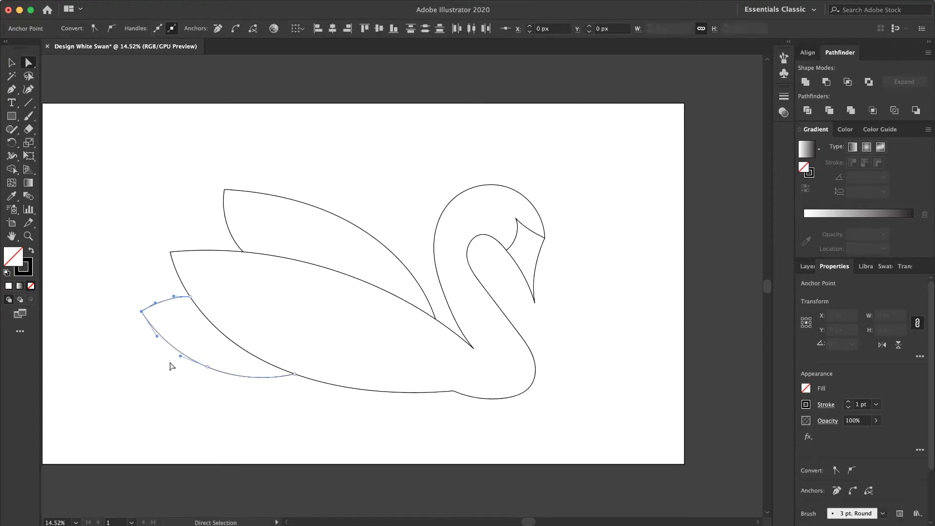
click(224, 394)
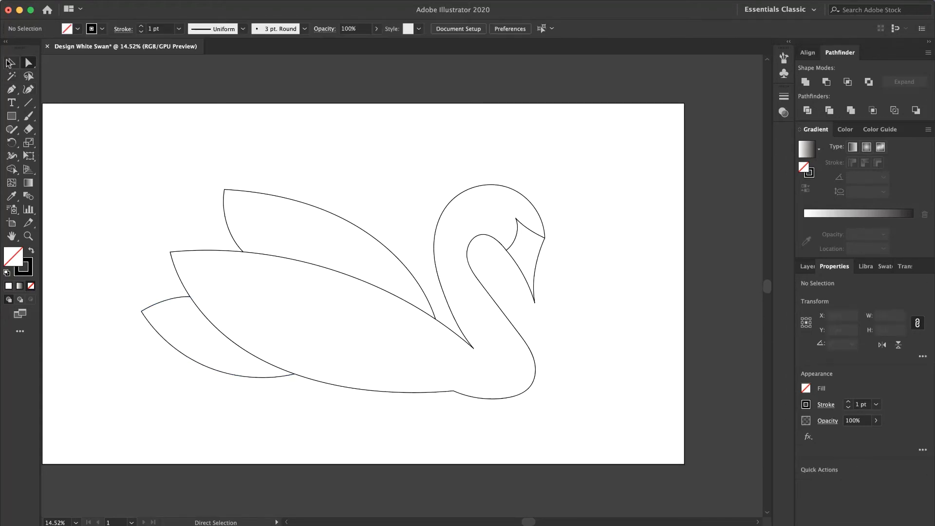
key(v)
click(163, 310)
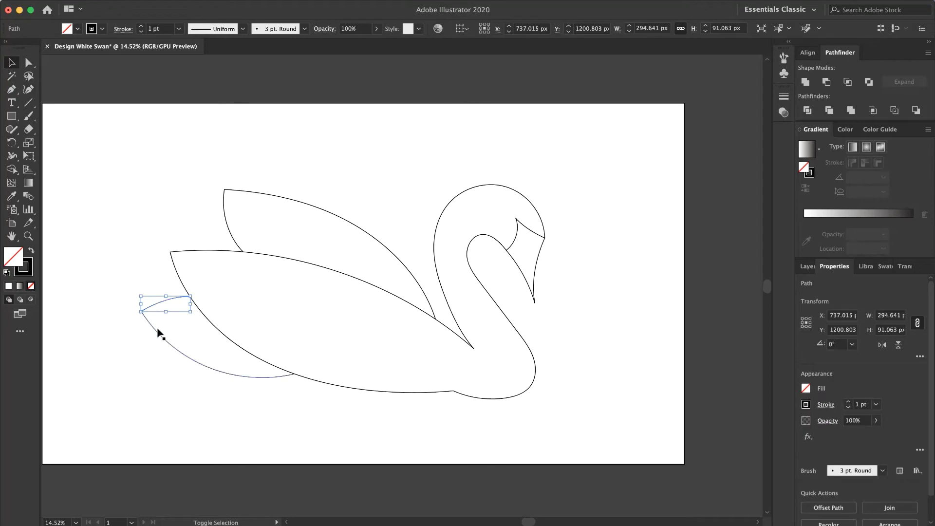
shift+click(158, 330)
key(shift+Right)
key(shift+Right)
key(shift+Right)
key(shift+Right)
key(shift+Right)
key(shift+Right)
key(shift+Right)
key(shift+Down)
key(shift+Down)
key(shift+Down)
key(shift+Down)
key(shift+Down)
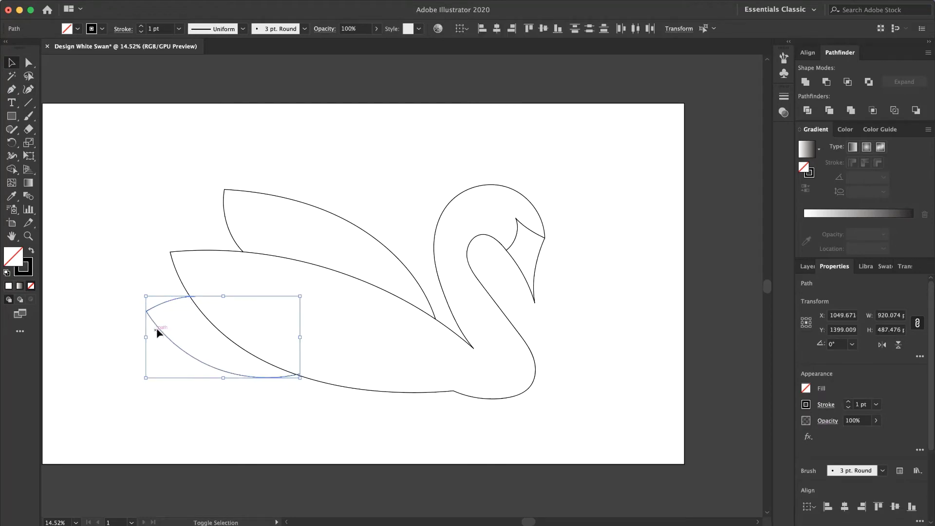
key(shift+Right)
key(shift+Right)
key(shift+Right)
key(shift+Right)
key(shift+Right)
key(shift+Right)
key(shift+Right)
key(shift+Right)
key(shift+Right)
key(shift+Right)
key(shift+Down)
key(shift+Down)
key(shift+Down)
key(shift+Down)
key(shift+Down)
key(shift+Down)
key(shift+Down)
key(shift+Down)
key(shift+Down)
key(shift+Down)
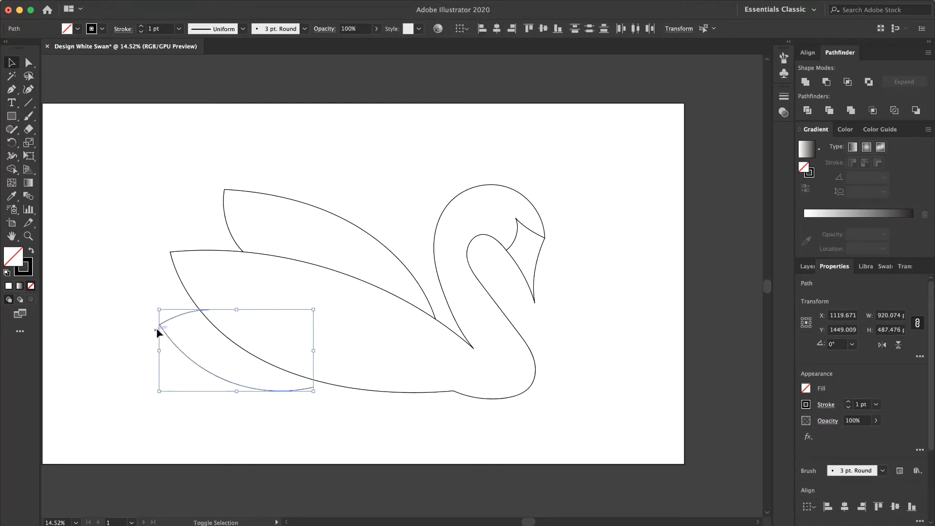
key(shift+Right)
key(shift+Right)
key(shift+Right)
key(shift+Right)
key(shift+Right)
key(shift+Right)
key(shift+Right)
key(shift+Right)
key(shift+Right)
key(shift+Right)
key(shift+Right)
key(shift+Right)
key(shift+Down)
key(shift+Down)
key(shift+Down)
key(shift+Down)
key(shift+Down)
key(shift+Down)
key(shift+Down)
key(shift+Down)
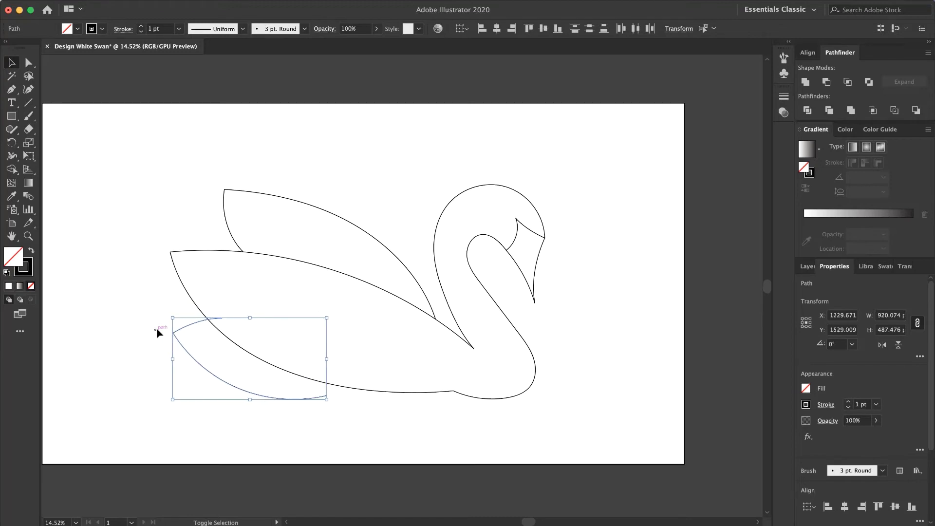
key(shift+Up)
key(shift+Up)
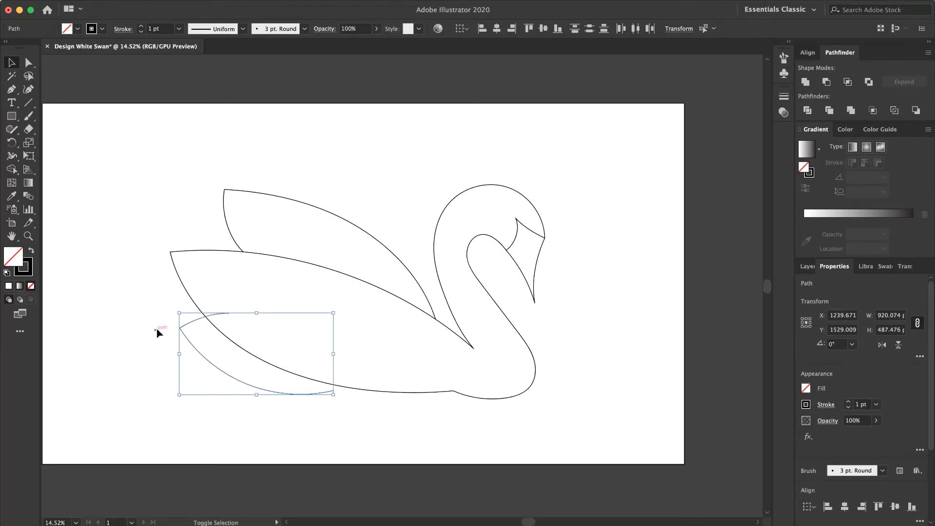
click(247, 434)
Step: Pull the arc's end anchor against the large wing's edge
scroll(313, 369, up, 5)
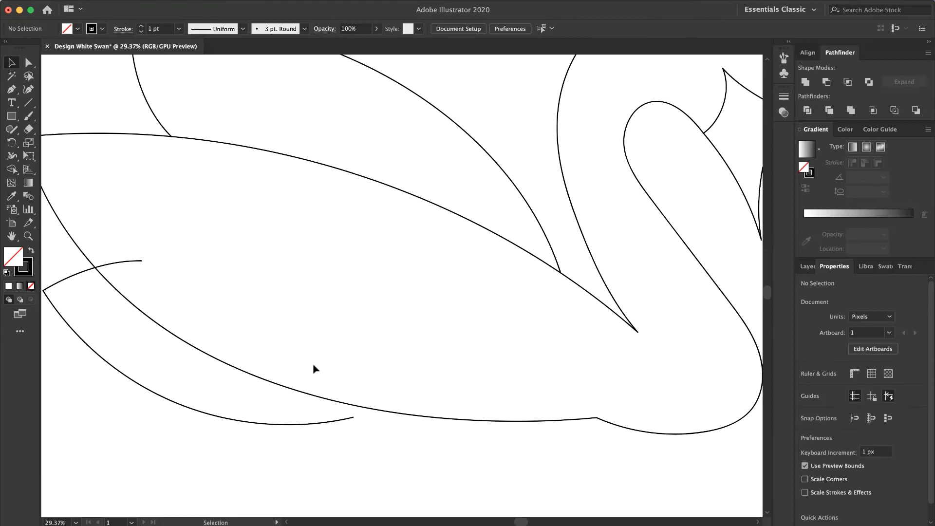
key(a)
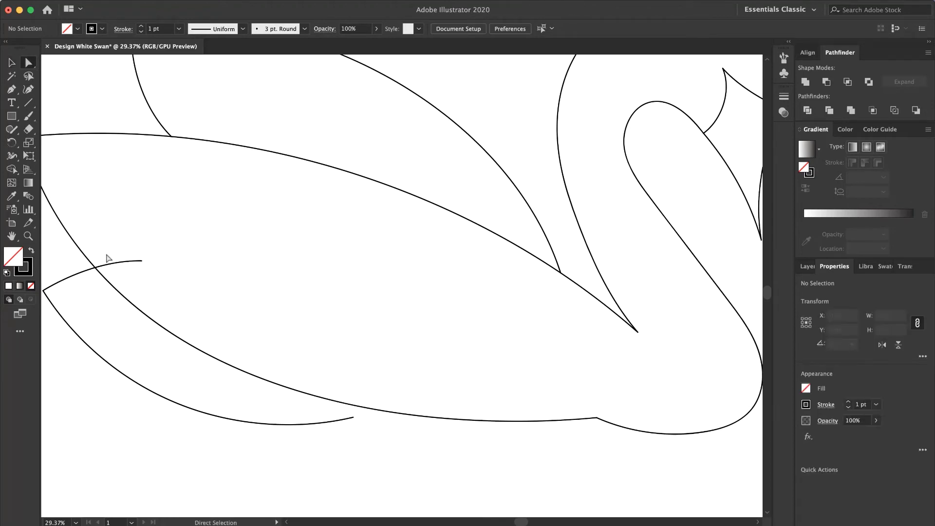
scroll(107, 258, left, 3)
drag(194, 252, 118, 273)
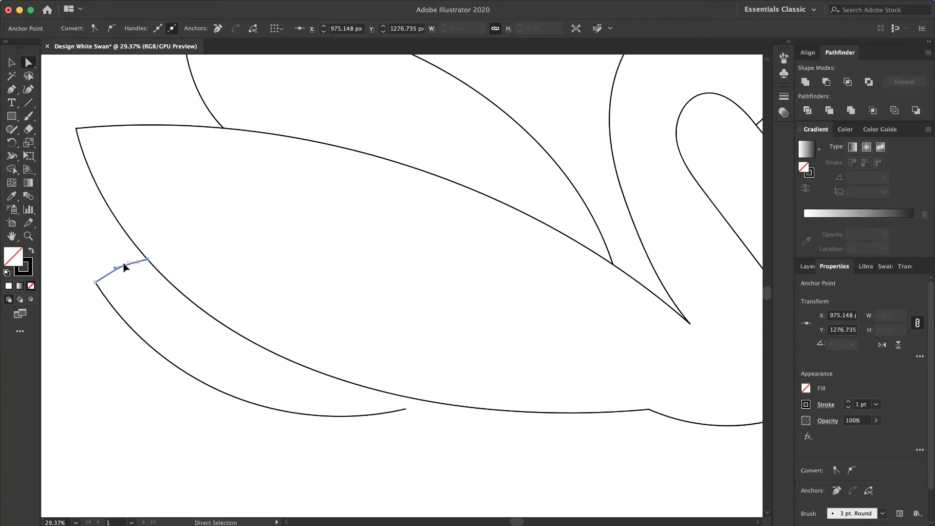
drag(125, 263, 125, 264)
Step: Move the short arc's end left and join the lower curve's end to it, forming the pointed tip
drag(406, 409, 429, 406)
click(120, 265)
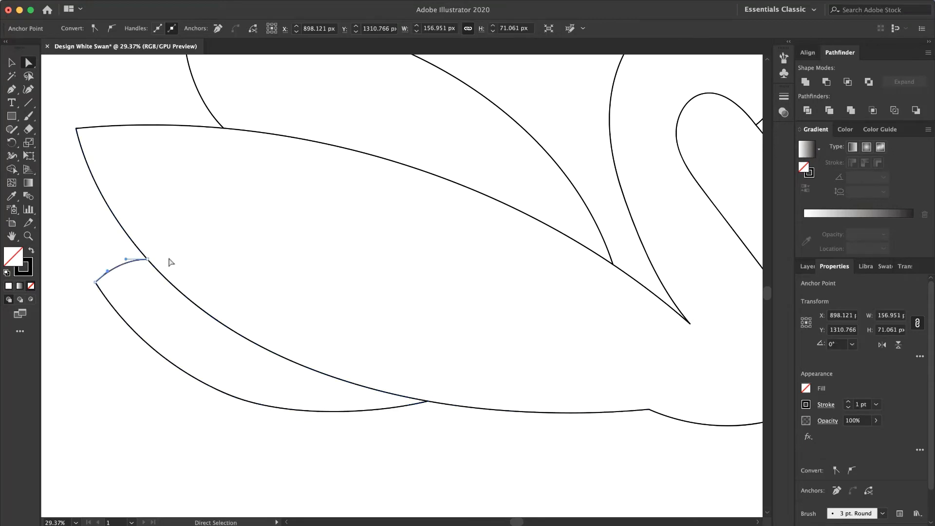
click(96, 283)
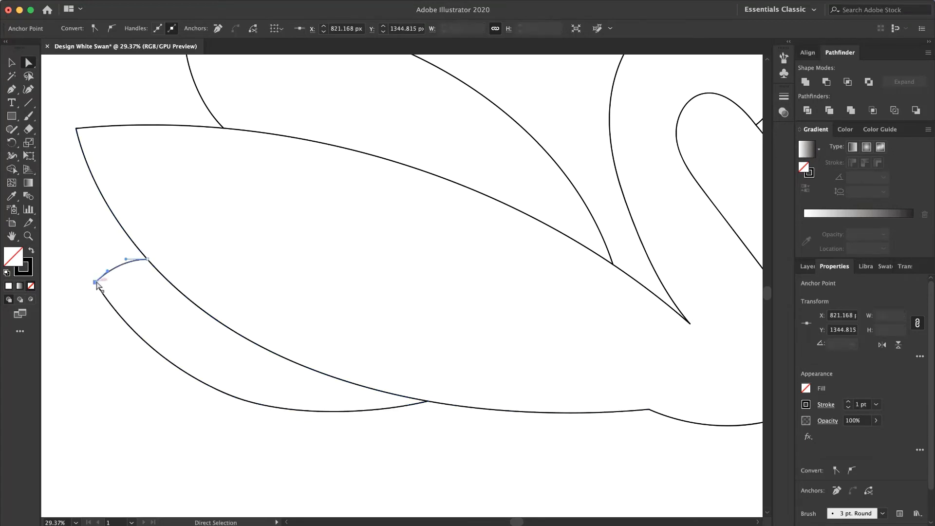
drag(96, 285, 84, 279)
click(96, 283)
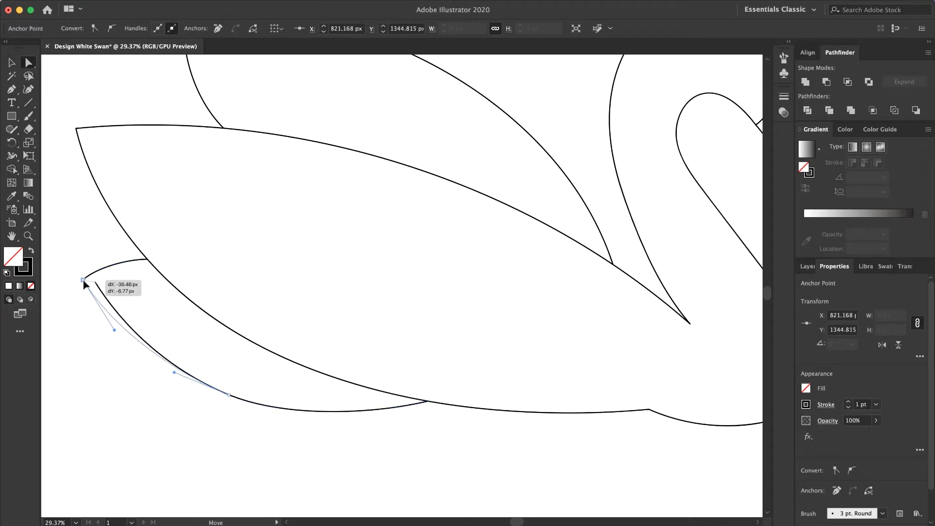
click(191, 267)
Step: Paint a short thin stroke inside the swan's head for the beak's inner edge
scroll(225, 240, down, 5)
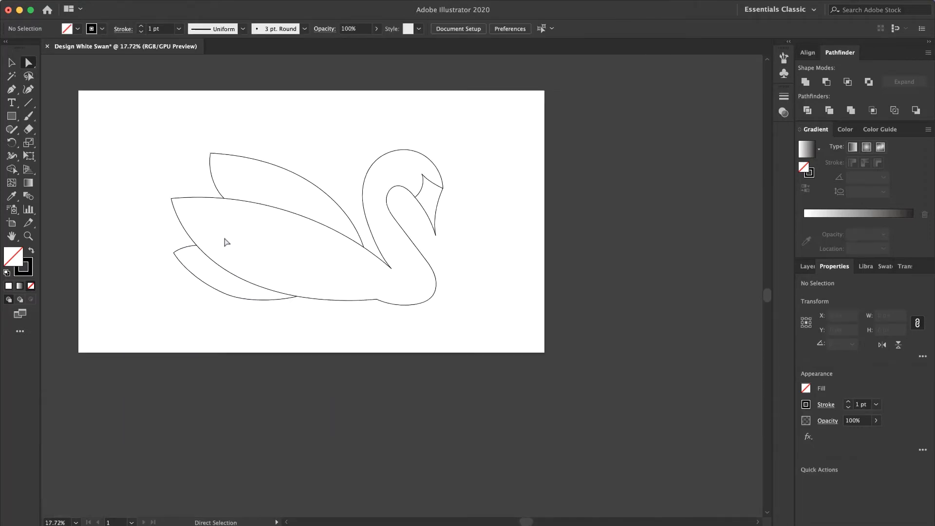
scroll(226, 243, left, 3)
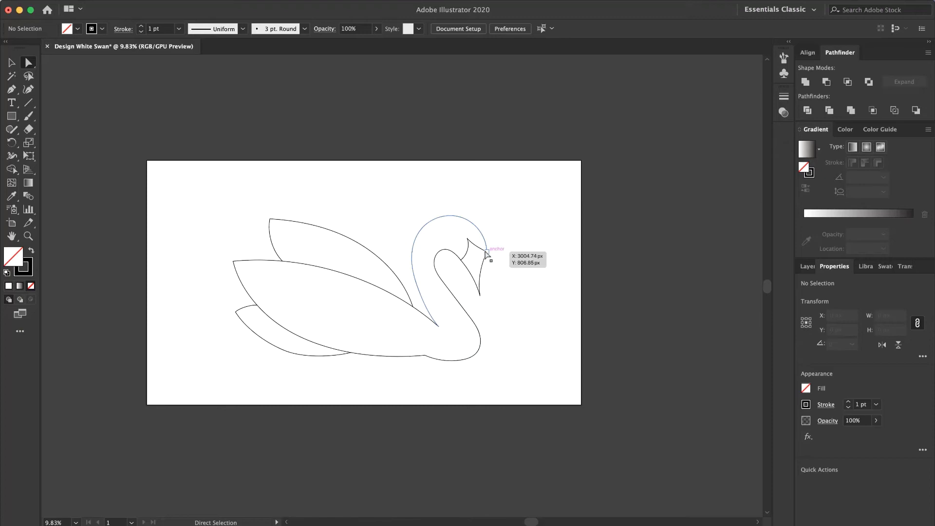
scroll(487, 255, up, 6)
scroll(487, 255, down, 1)
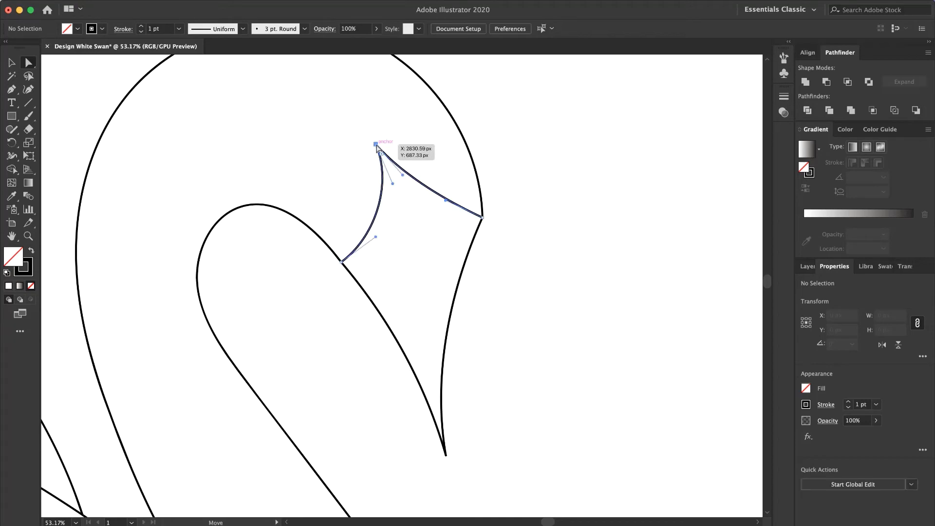
click(446, 455)
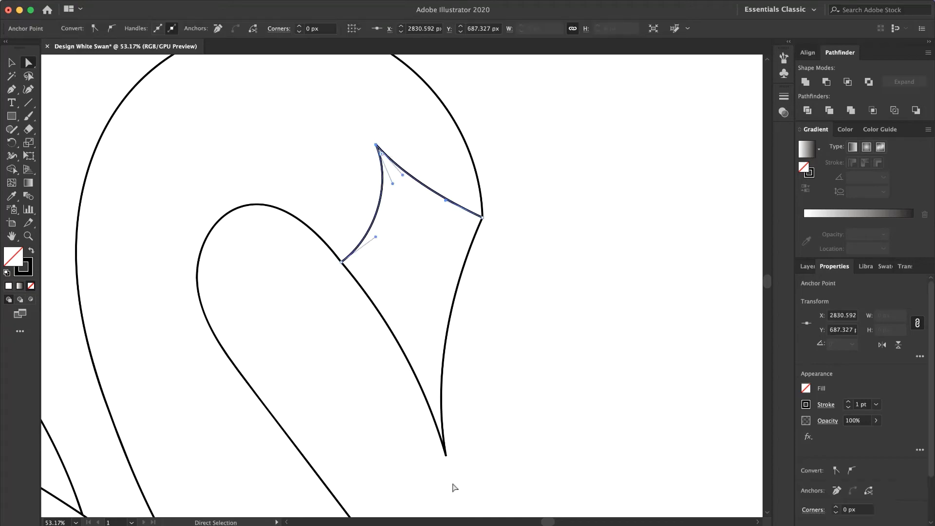
click(29, 117)
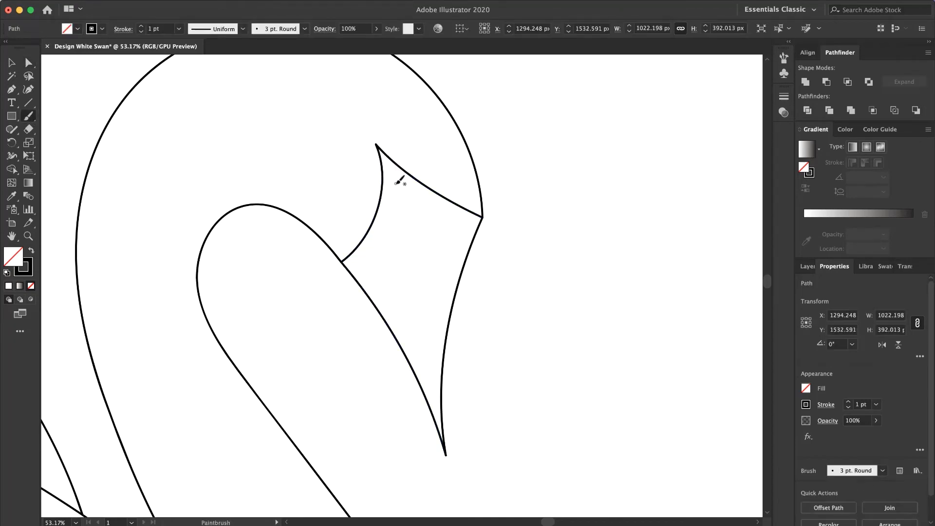
drag(426, 317, 425, 332)
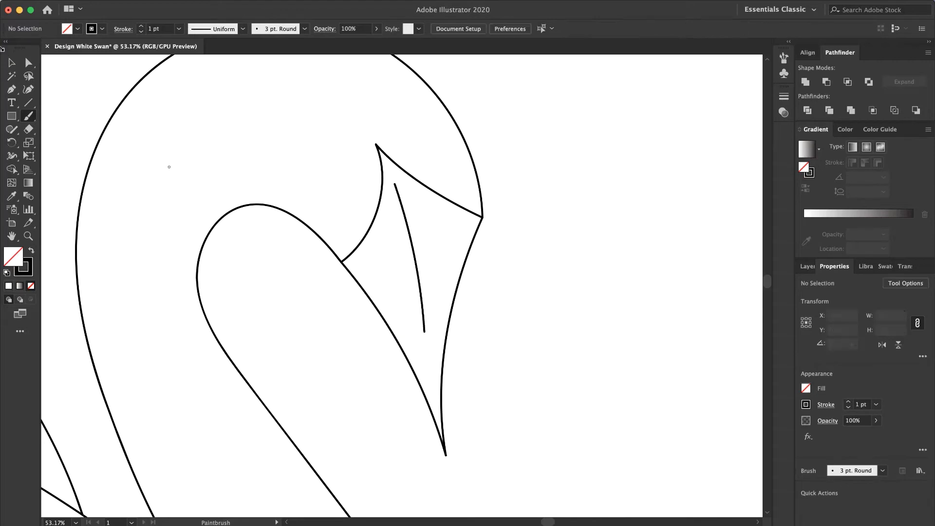
Step: Snap the stroke's top end to the head's inner corner and its bottom end to the beak tip
click(29, 62)
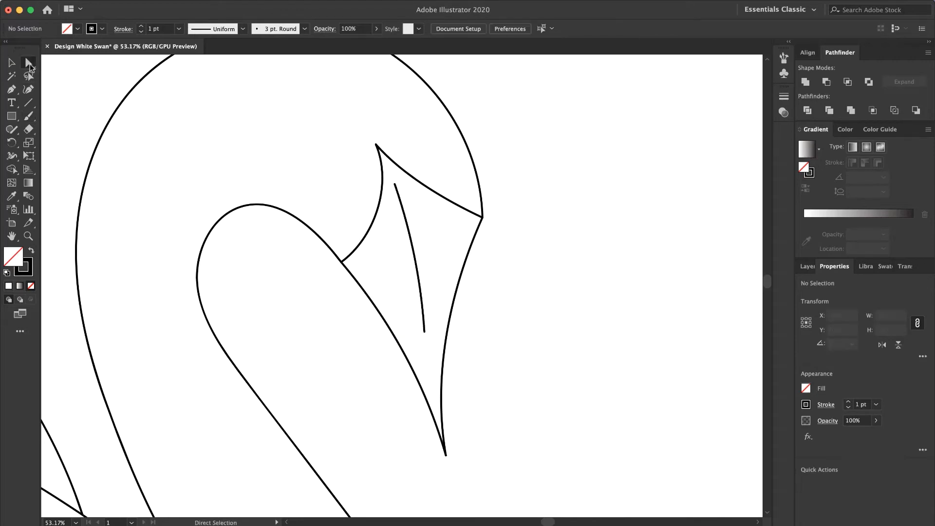
click(395, 185)
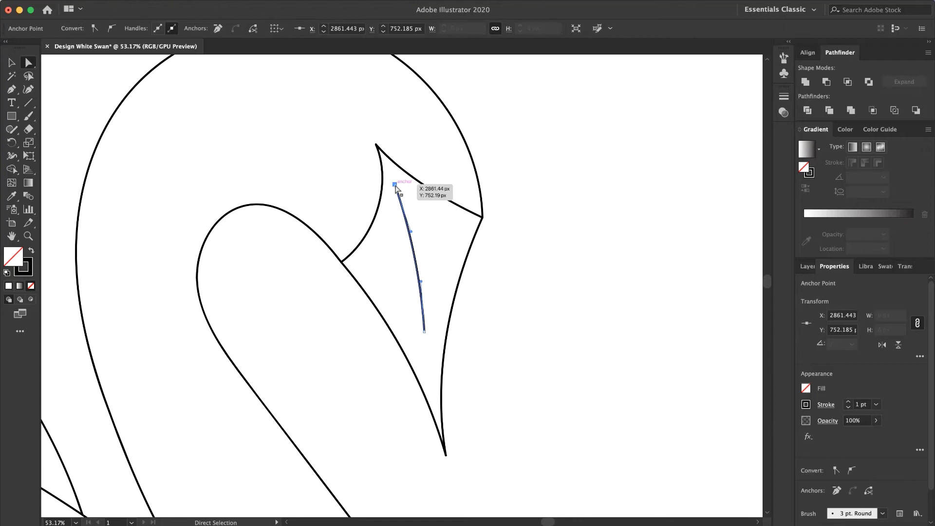
drag(395, 186, 376, 145)
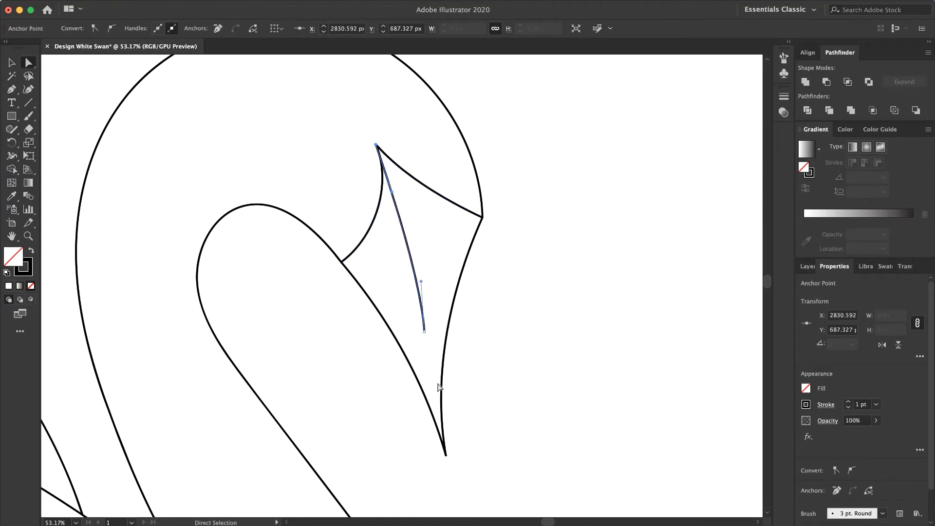
click(425, 333)
drag(426, 334, 446, 456)
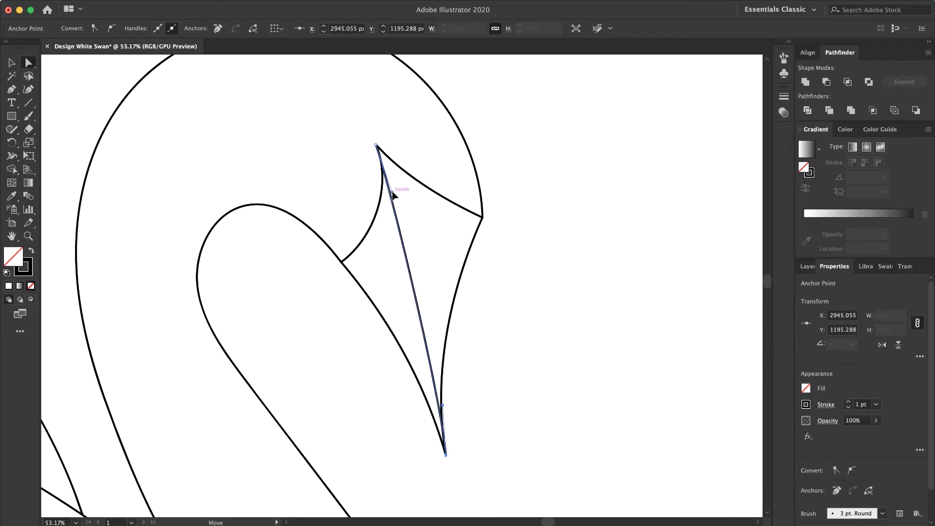
Step: Bend the beak line into a gentle curve at its top and near the beak tip
drag(392, 192, 410, 198)
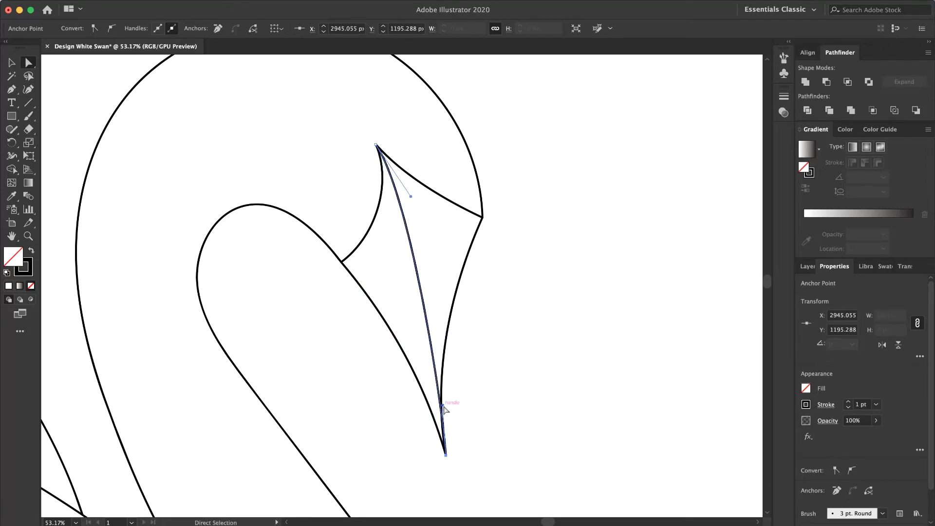
drag(443, 406, 432, 398)
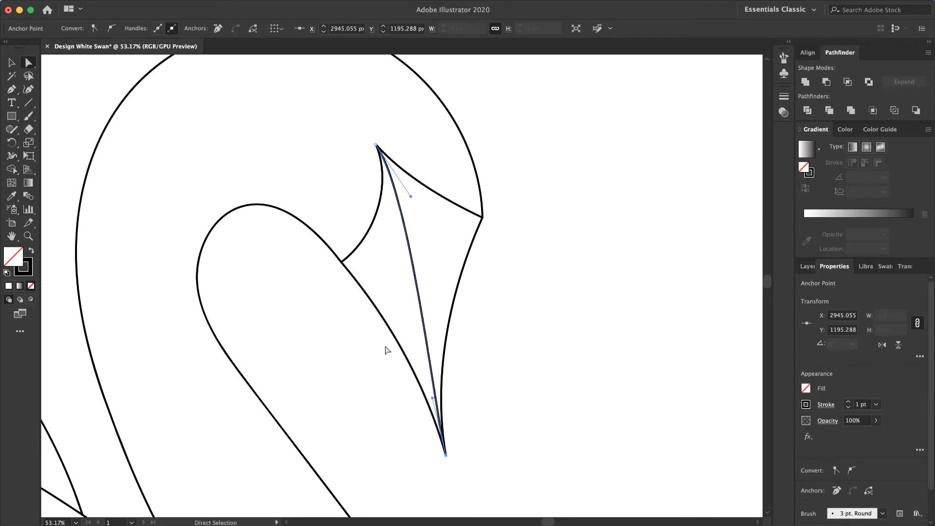
click(388, 352)
scroll(387, 351, down, 6)
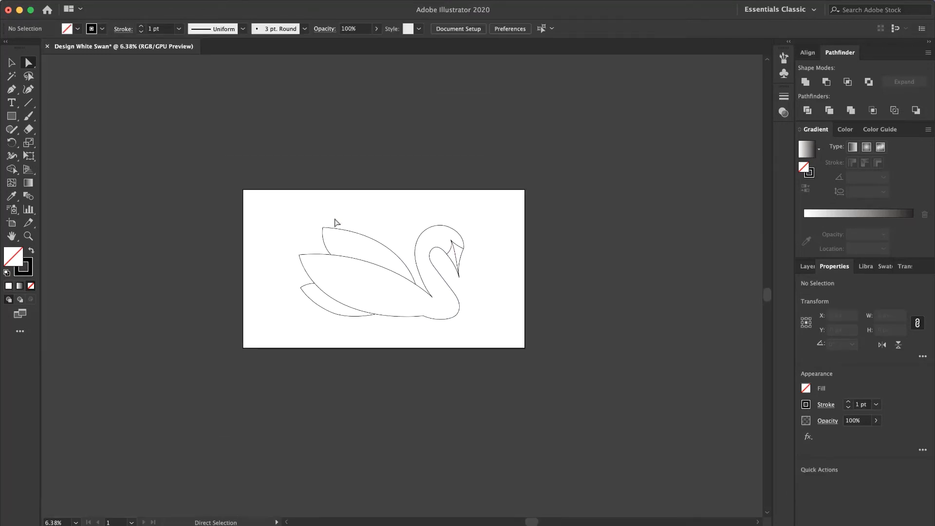
scroll(375, 197, up, 3)
scroll(375, 197, down, 3)
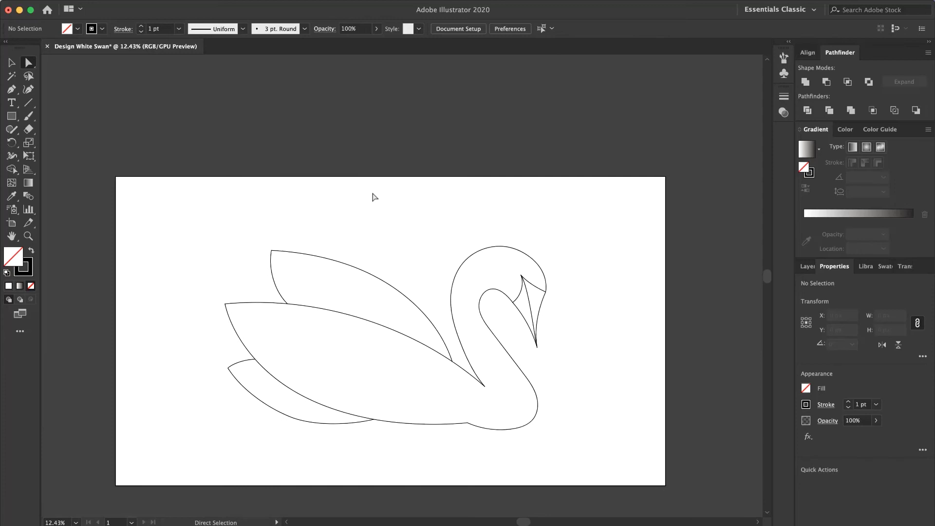
key(v)
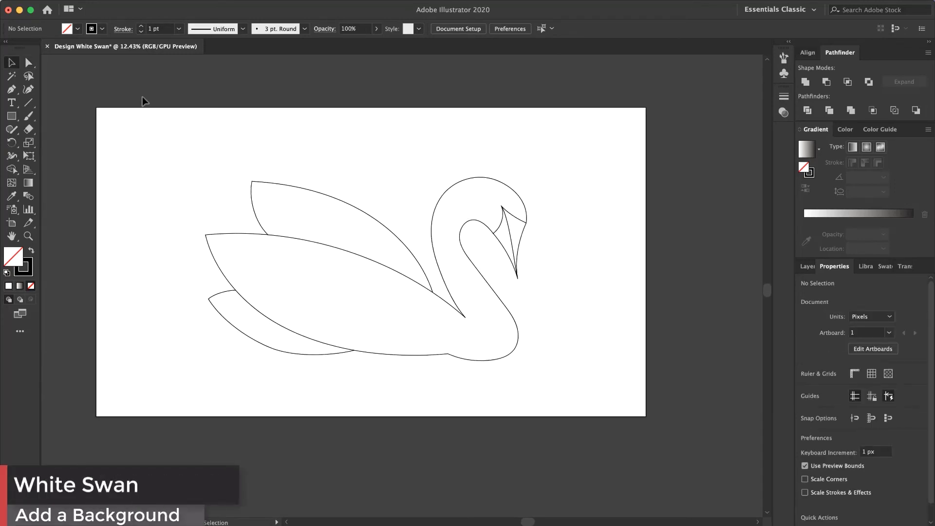
Step: Draw an artboard-sized rectangle and fill it with dark navy #021c42
click(11, 117)
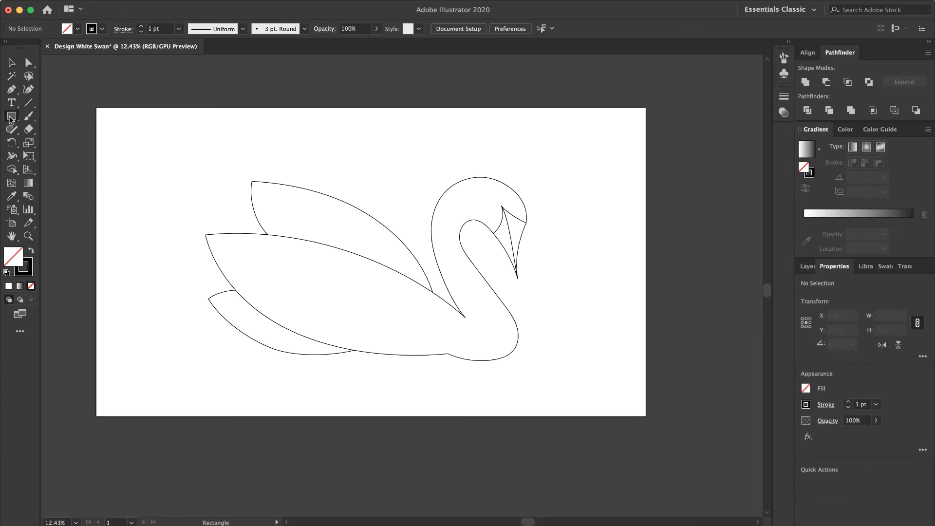
drag(96, 107, 646, 416)
click(10, 64)
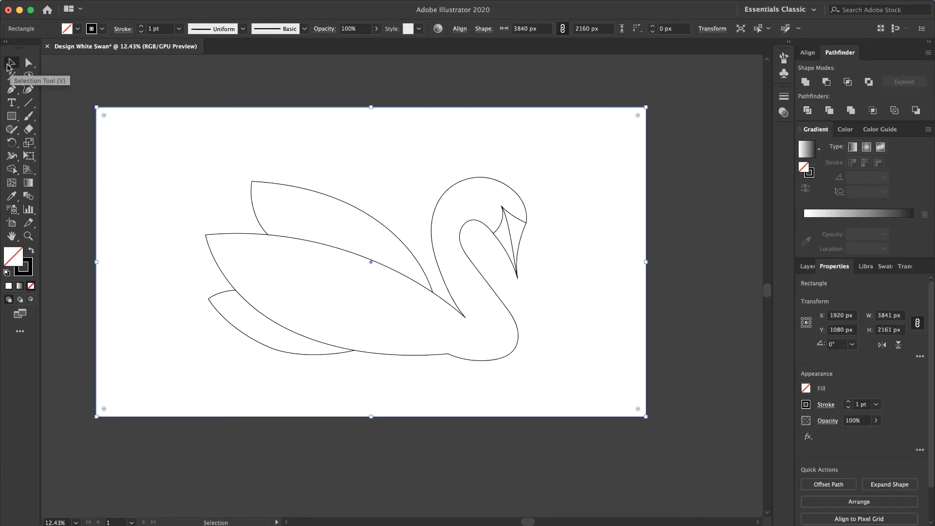
double_click(10, 254)
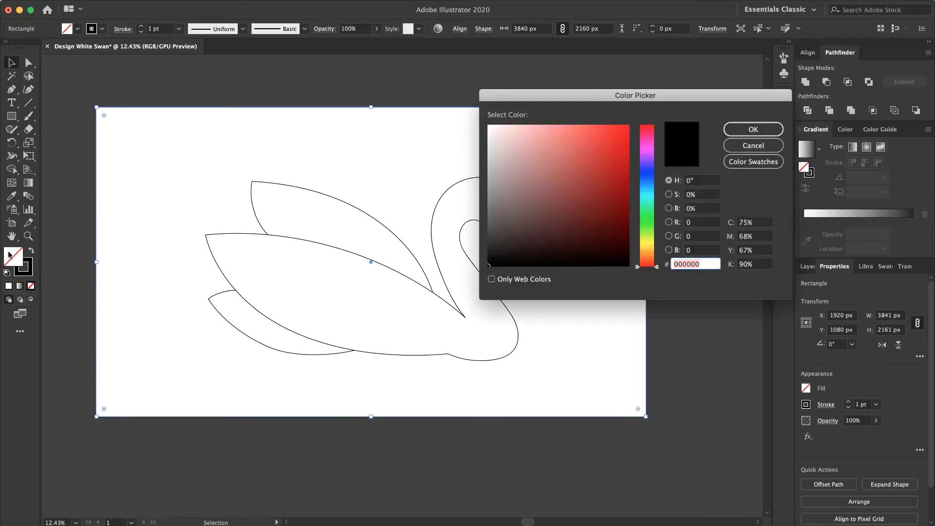
click(645, 183)
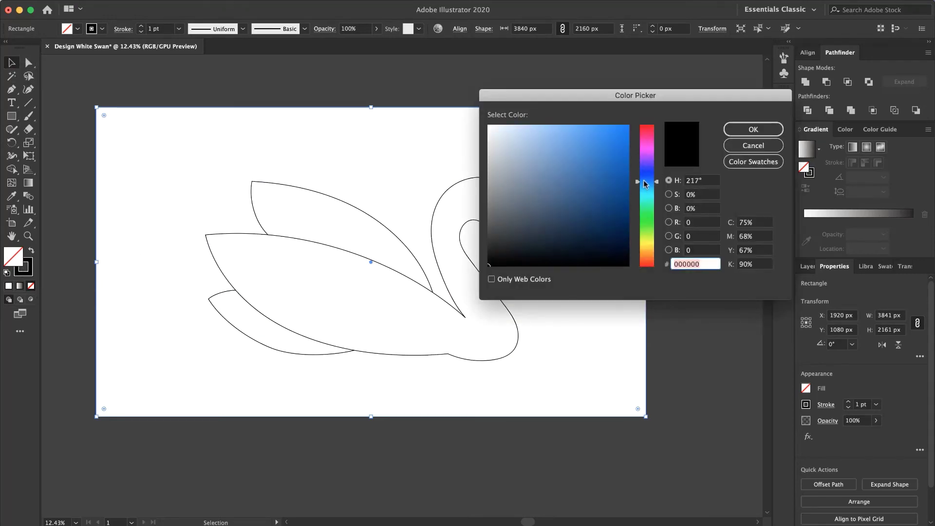
click(626, 230)
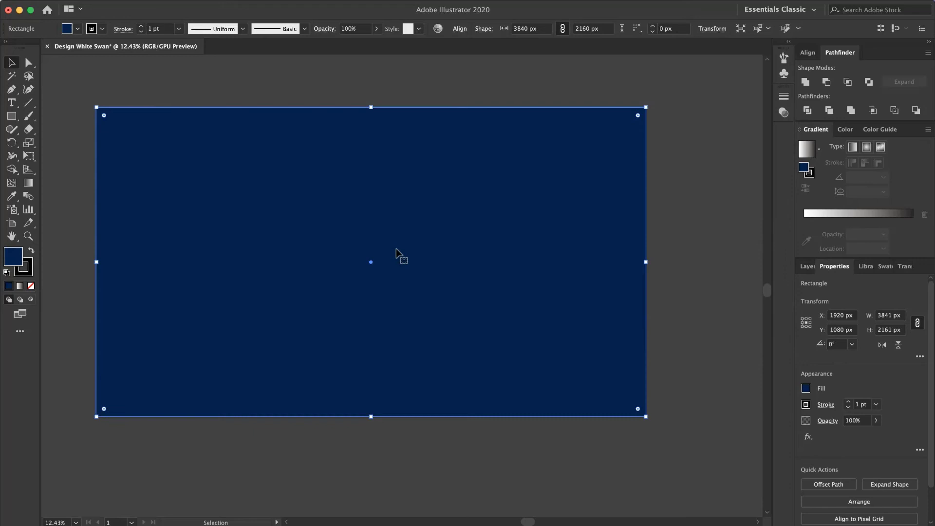
Step: Send the navy rectangle behind the swan and lock it in place
right_click(261, 215)
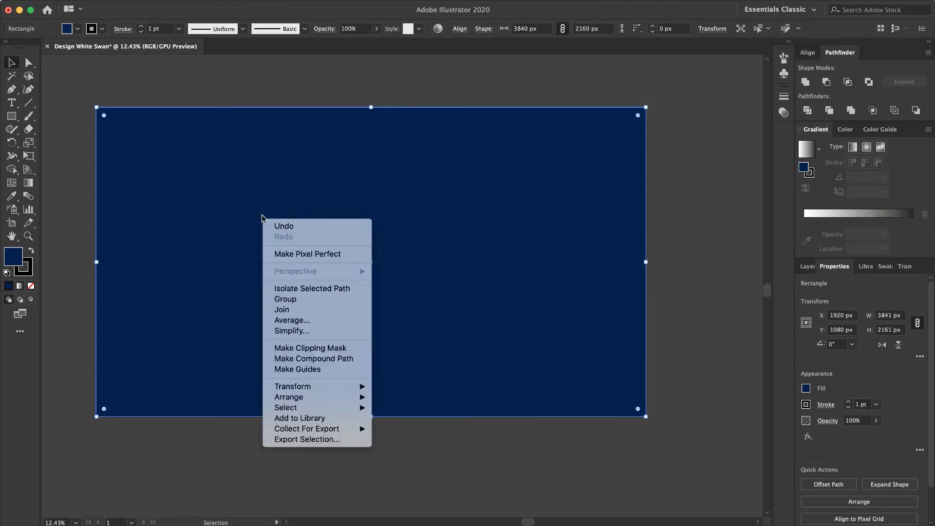
mouse_move(312, 400)
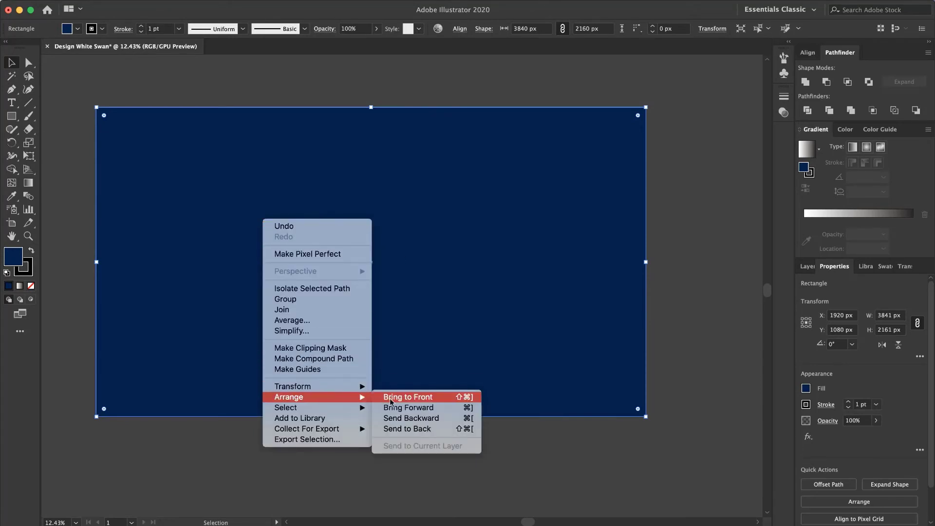
click(400, 431)
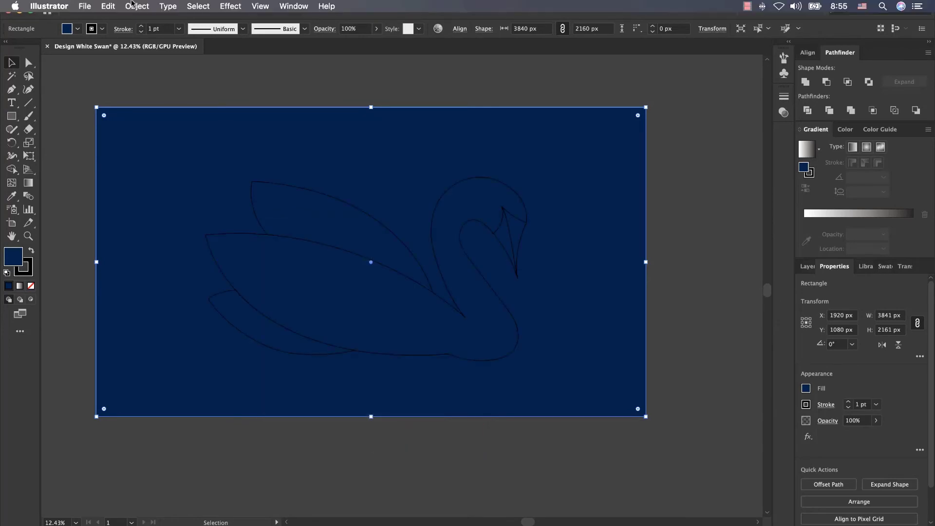
click(136, 6)
mouse_move(144, 78)
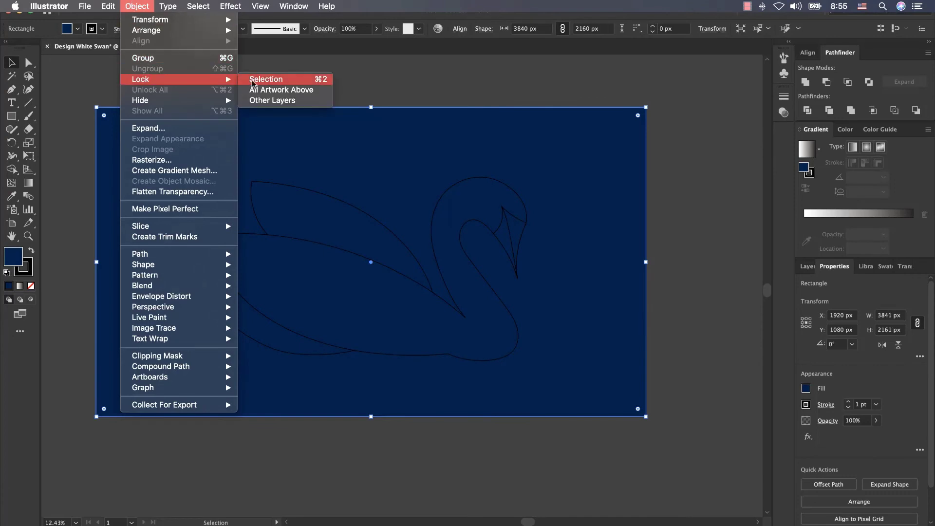
click(256, 79)
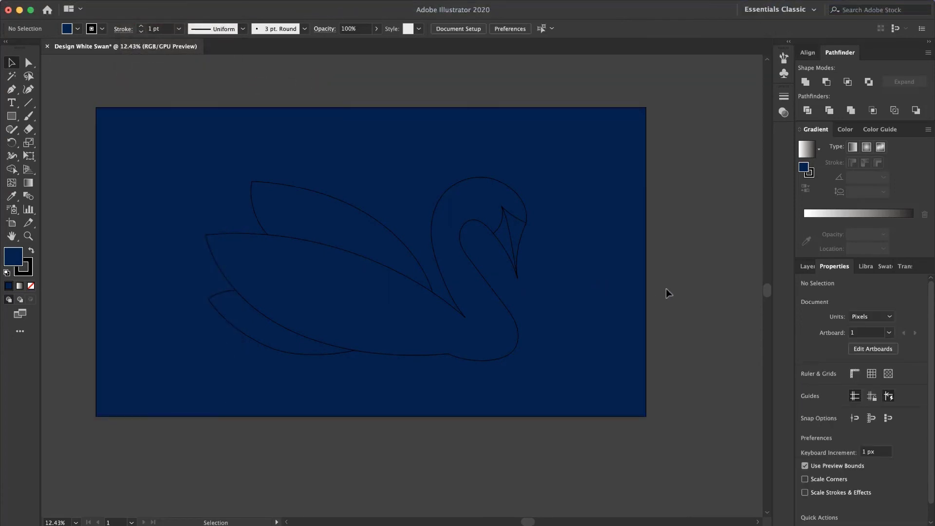
drag(589, 153, 175, 383)
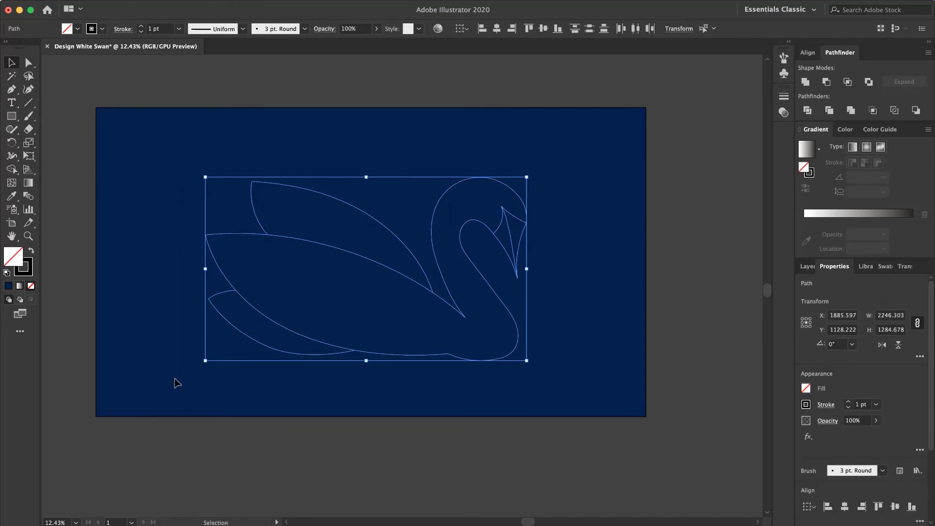
click(78, 30)
click(23, 48)
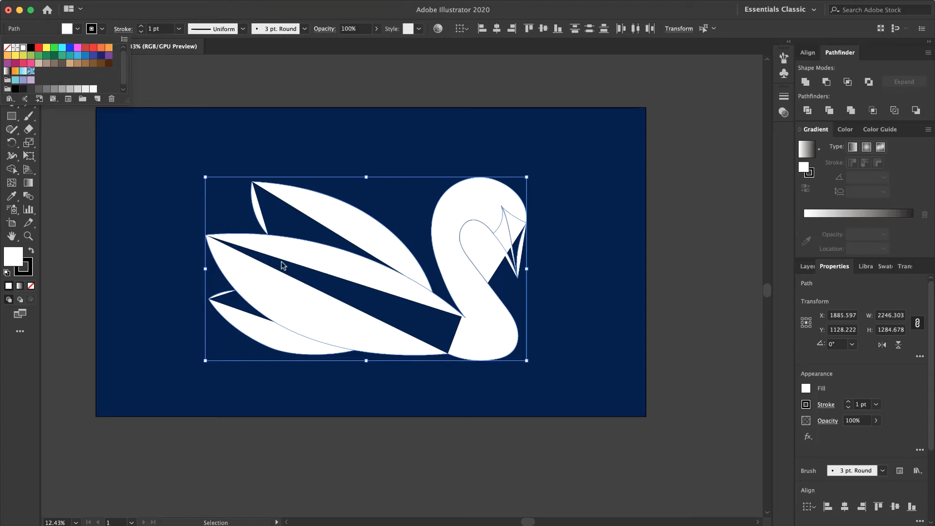
key(ctrl+z)
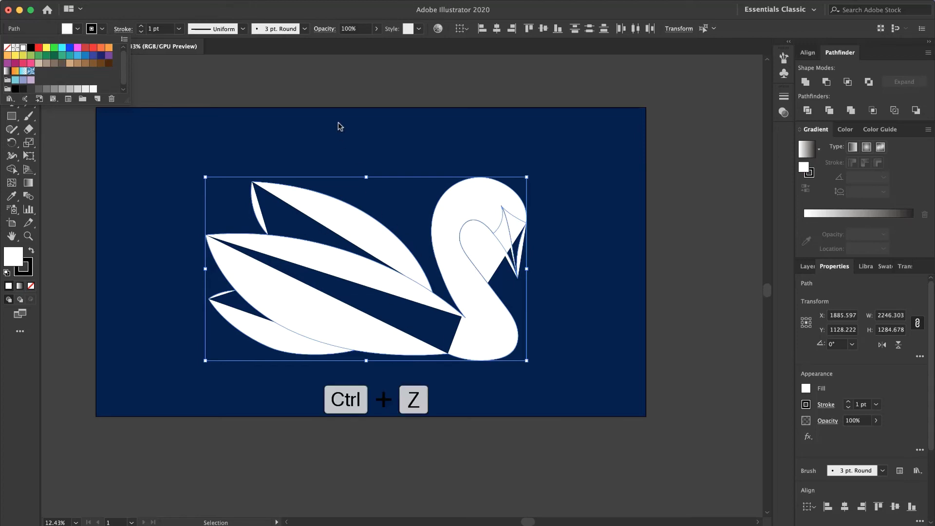
key(ctrl+z)
key(ctrl+z)
key(ctrl+z)
key(ctrl+z)
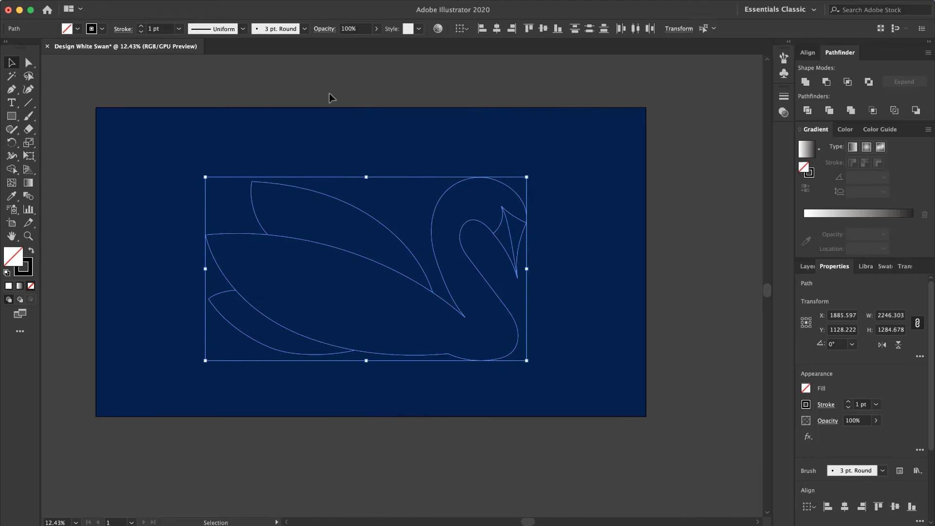
Step: Select the swan outline and use Shape Builder to make the upper wing its own shape
drag(599, 137, 144, 385)
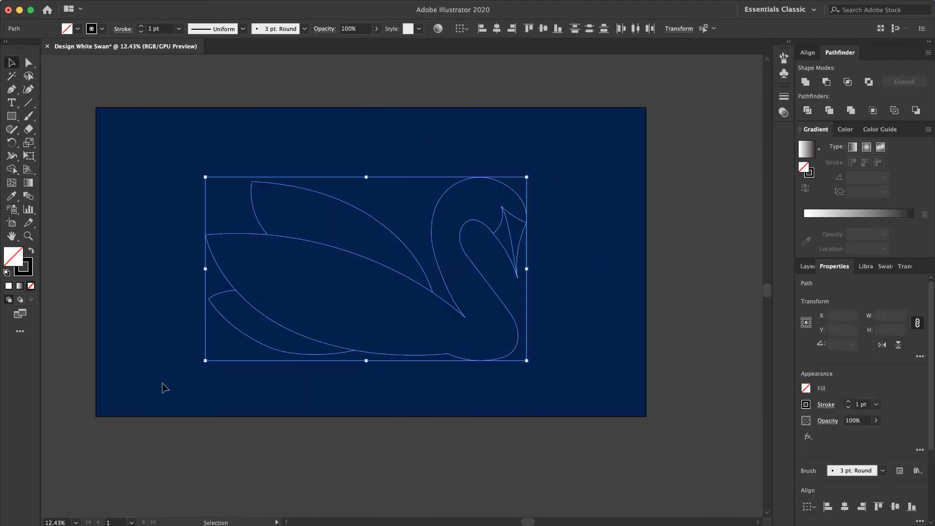
key(shift+m)
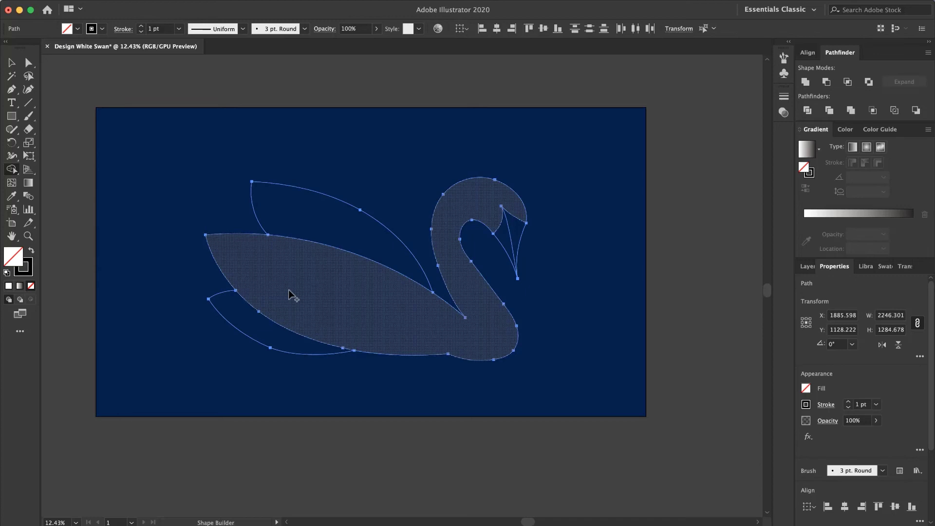
click(314, 225)
Step: Test-move the upper wing and the swan body, undoing both moves
click(12, 63)
click(231, 182)
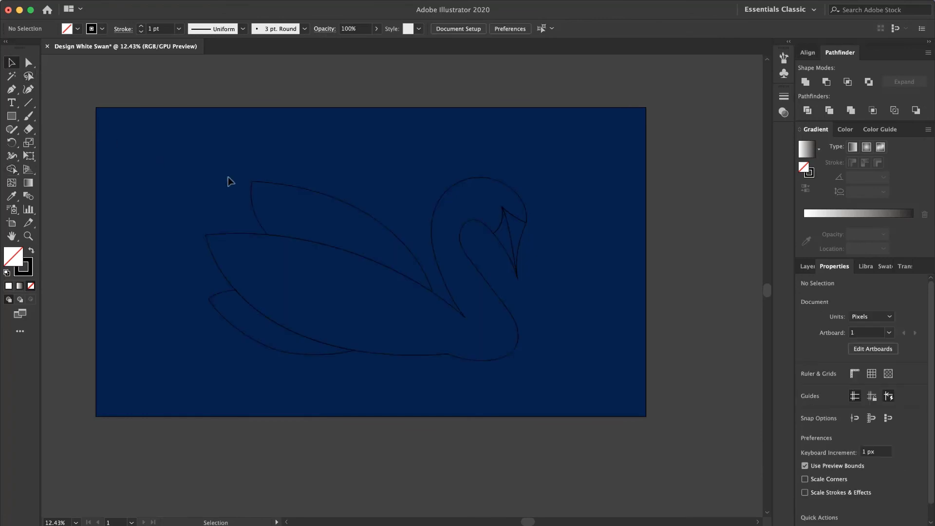
click(298, 188)
drag(305, 194, 376, 89)
key(ctrl+z)
click(222, 238)
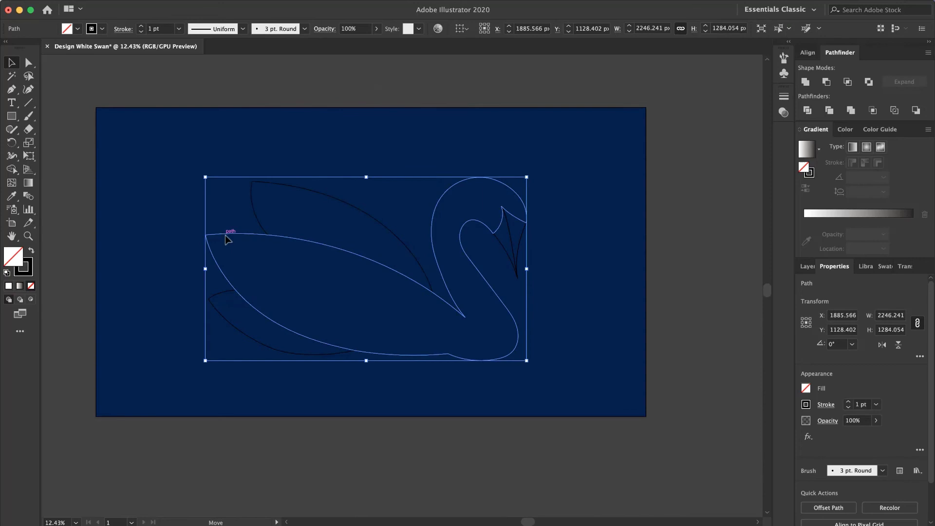
drag(225, 235, 380, 254)
key(a)
key(ctrl+z)
key(v)
click(384, 412)
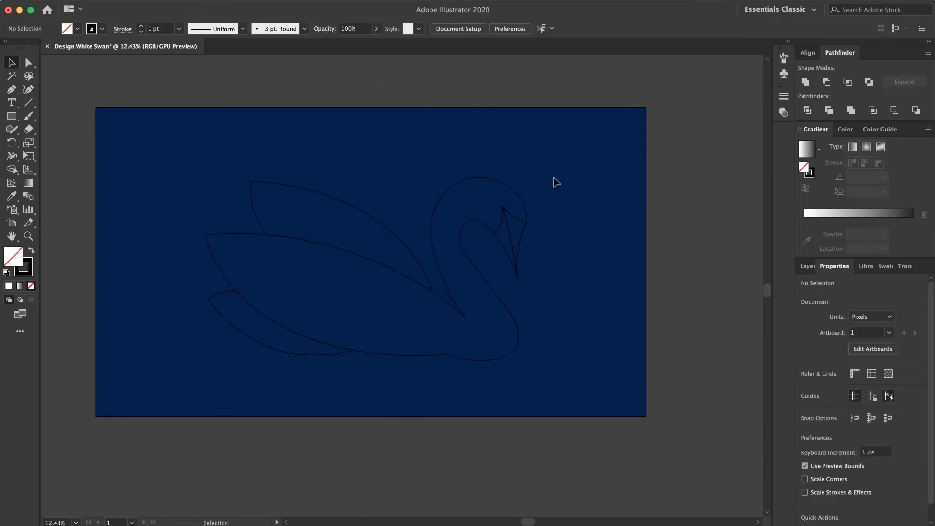
Step: Fill all of the swan's paths with white and select the beak
drag(569, 161, 145, 386)
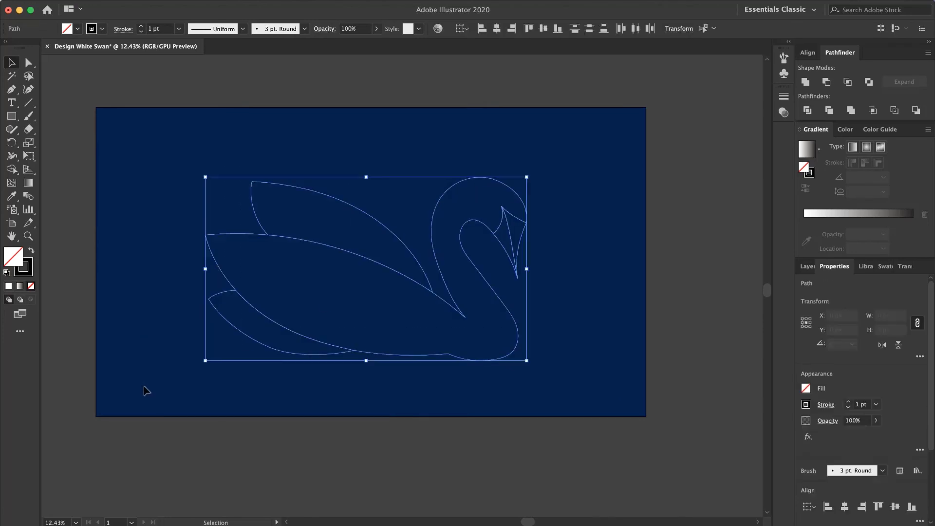
click(78, 29)
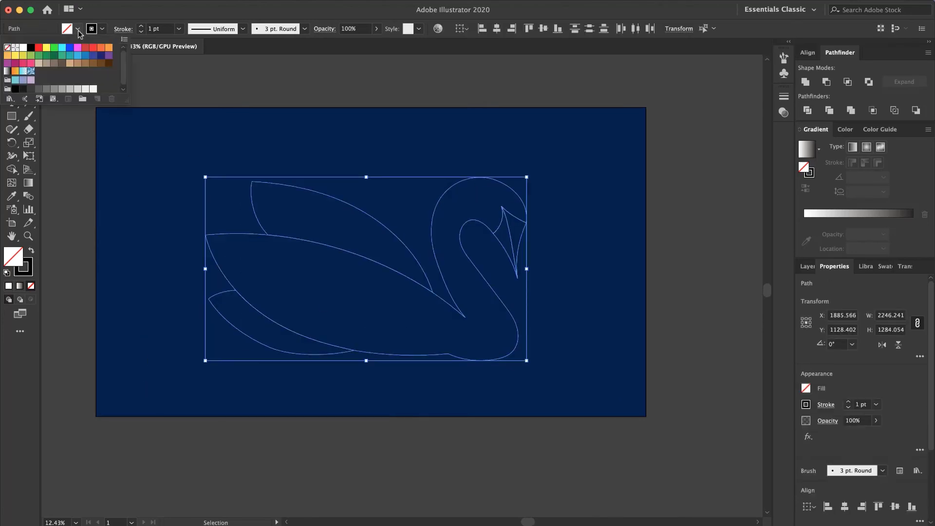
click(23, 47)
click(324, 101)
click(412, 124)
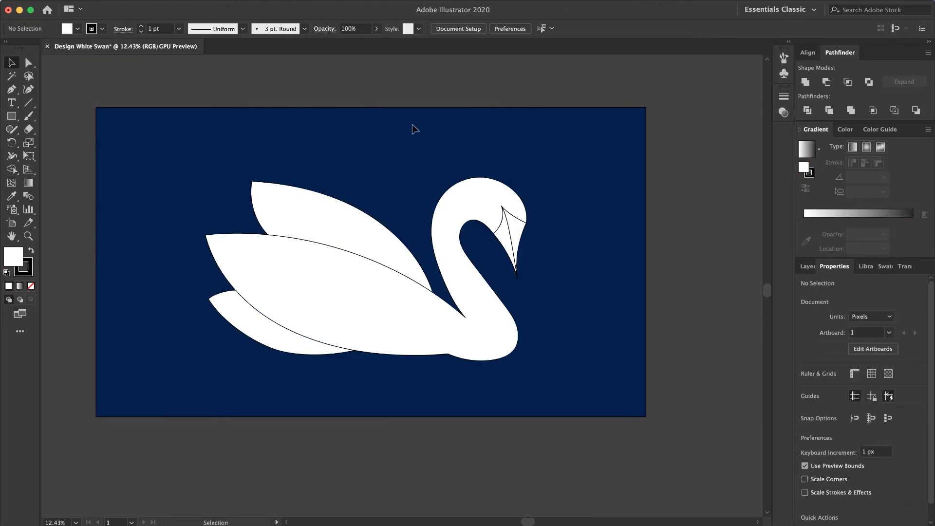
drag(507, 130, 577, 146)
click(505, 240)
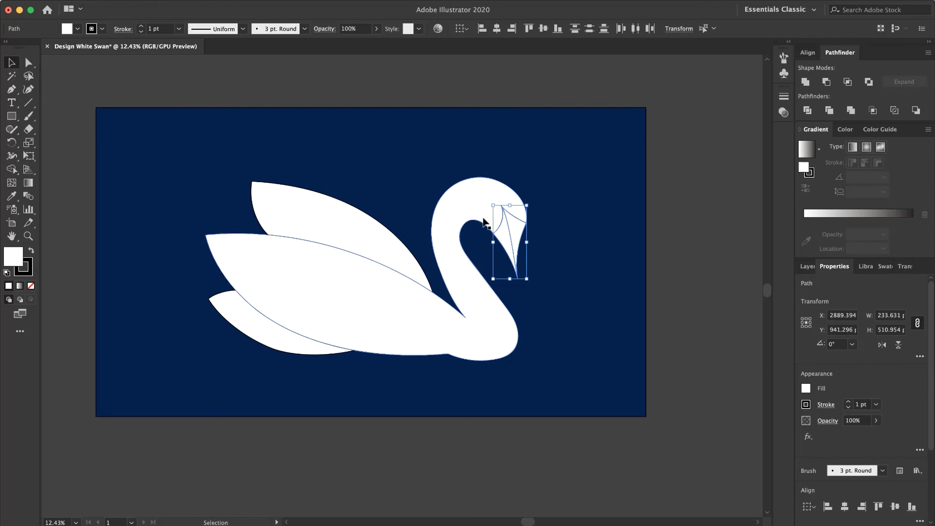
Step: Fill the swan's beak with a darker grey swatch
click(78, 28)
click(70, 89)
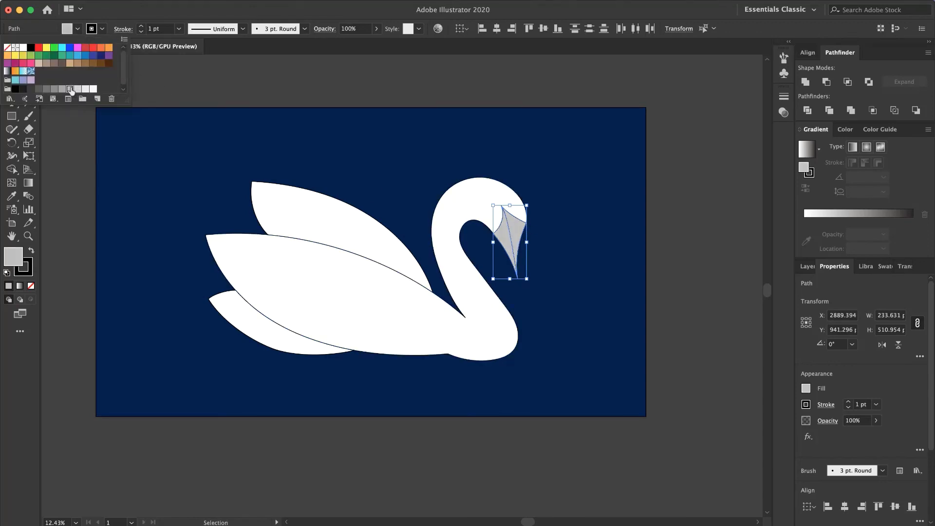
click(64, 89)
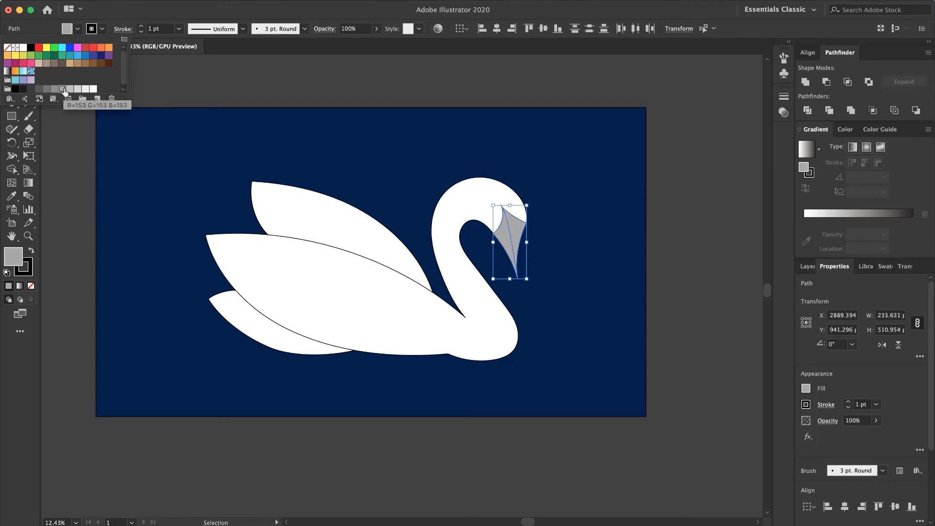
click(341, 82)
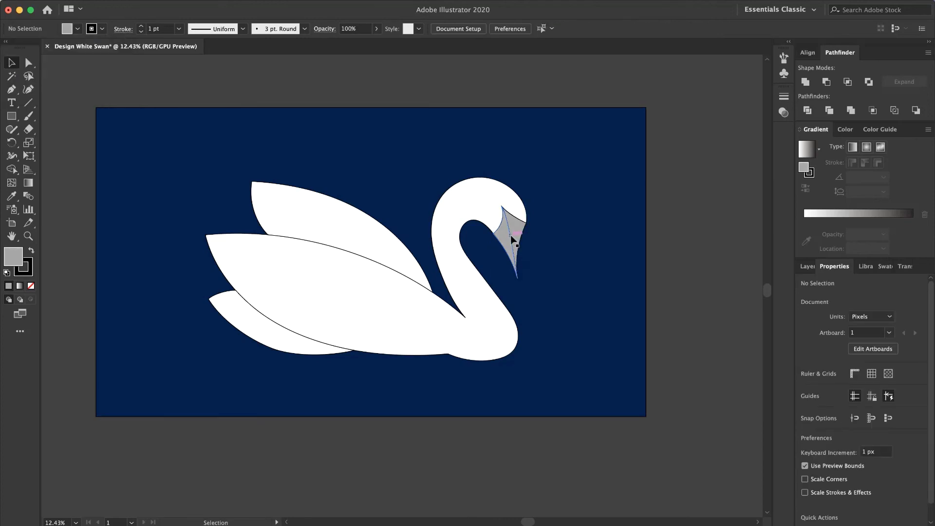
Step: Remove the stroke from the upper and lower-left wings
click(297, 215)
shift+click(231, 311)
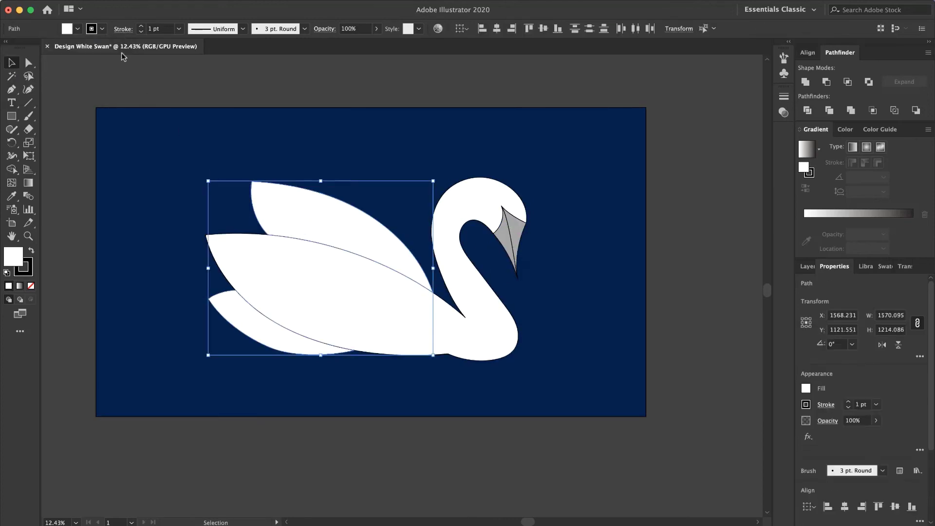
click(102, 28)
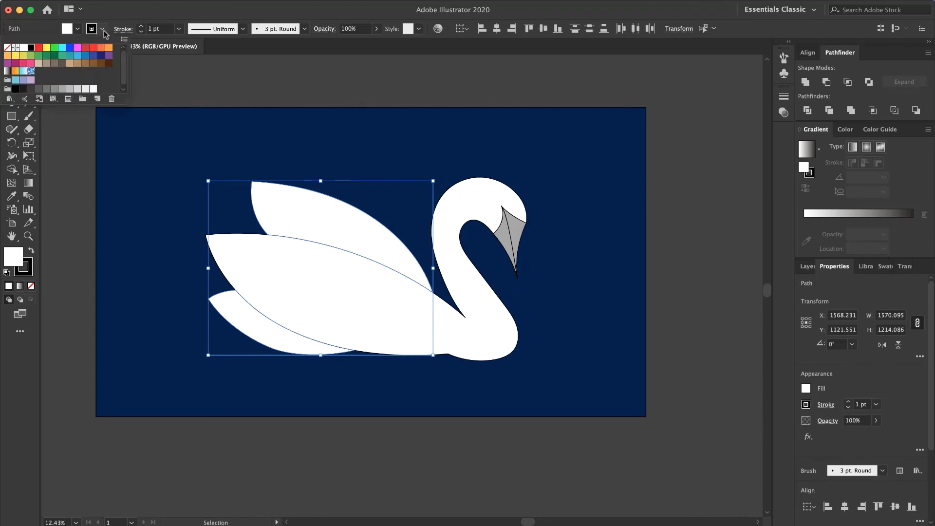
click(6, 47)
click(77, 180)
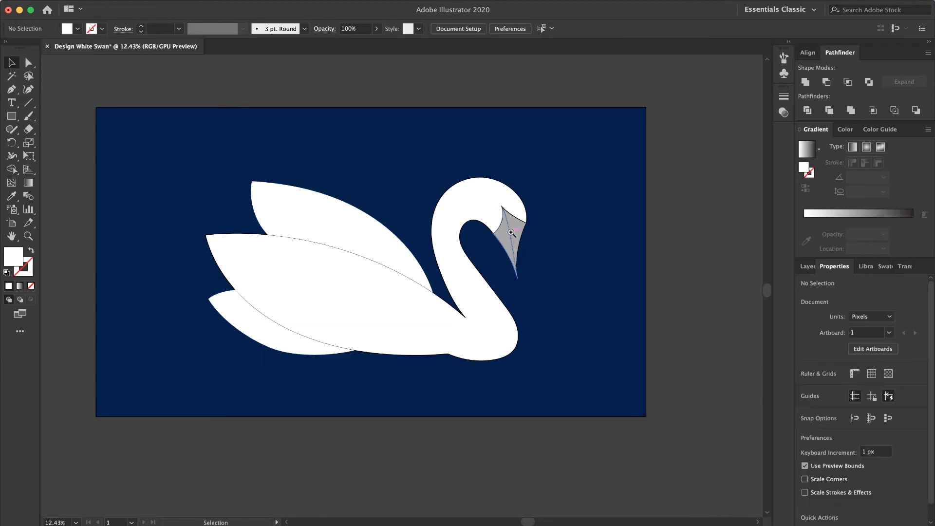
Step: Remove the stroke from both beak pieces, zooming in on the beak and back out
drag(511, 233, 690, 236)
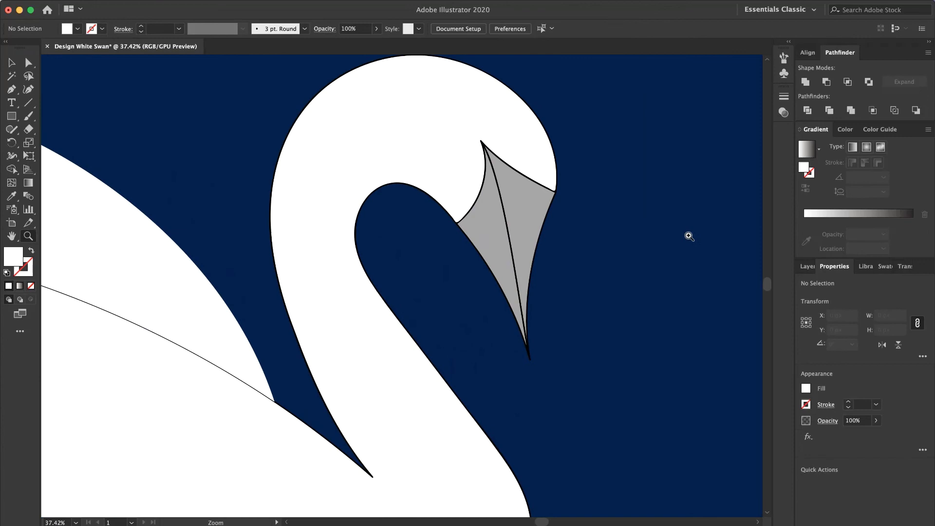
click(11, 63)
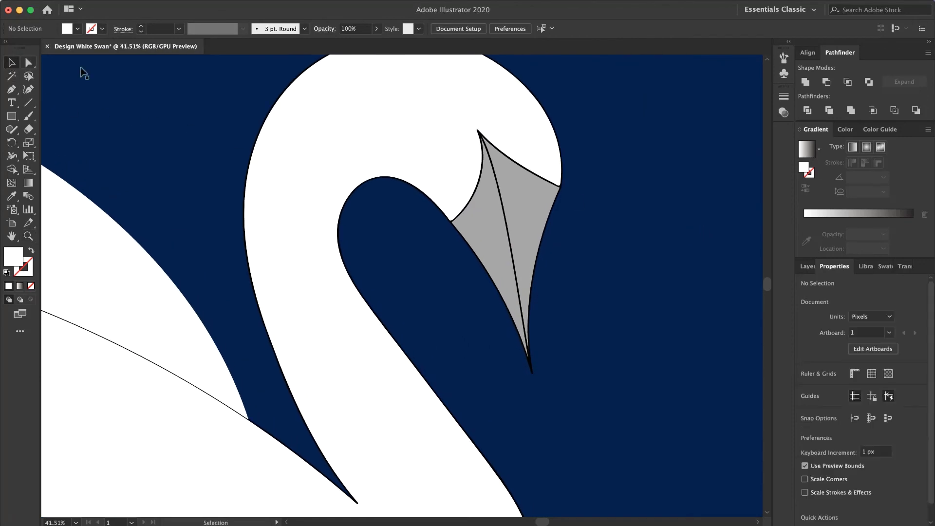
click(490, 232)
shift+click(552, 198)
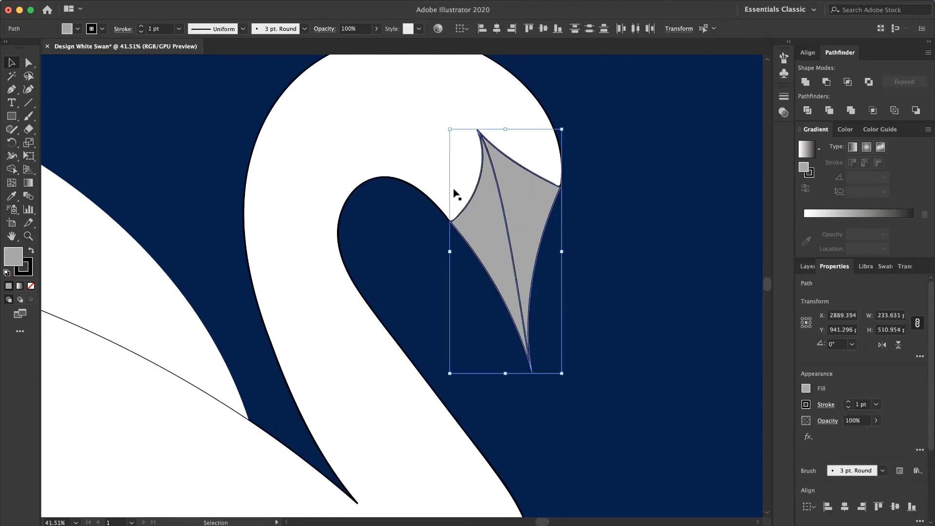
click(101, 30)
click(9, 49)
click(455, 319)
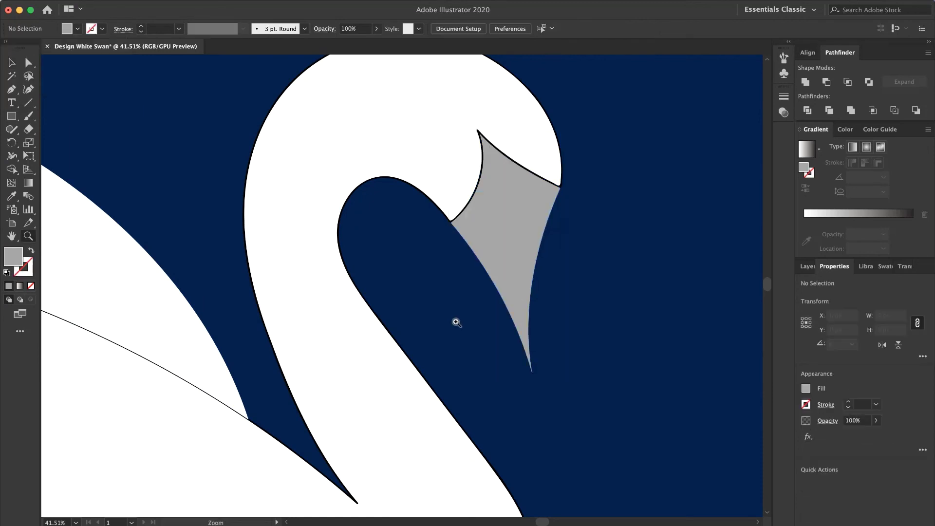
key(z)
drag(455, 320, 297, 332)
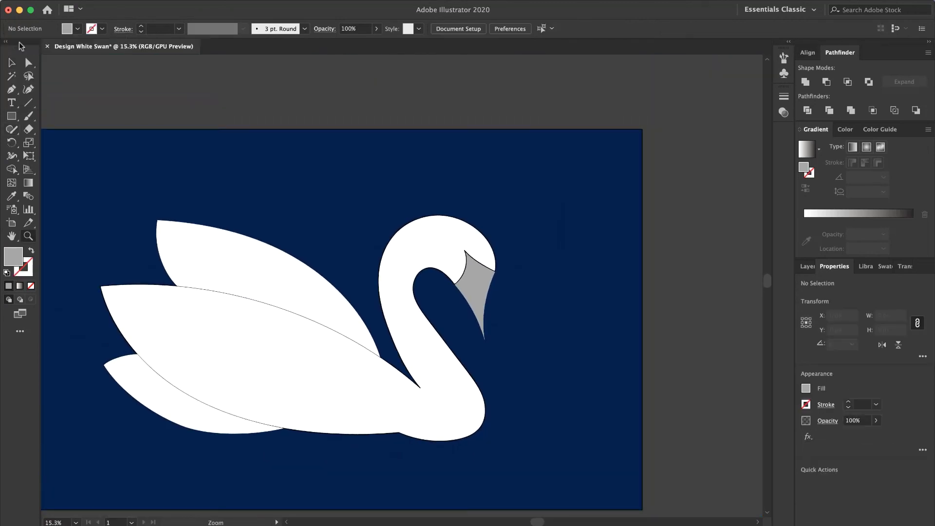
Step: Give the swan body a 5 pt stroke weight
click(11, 63)
click(273, 350)
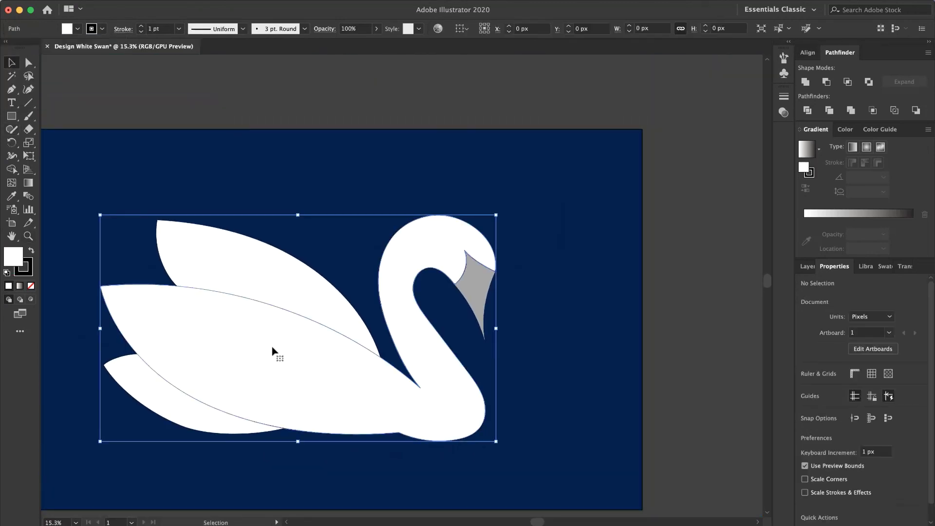
click(141, 26)
click(141, 27)
click(141, 27)
click(141, 27)
click(191, 97)
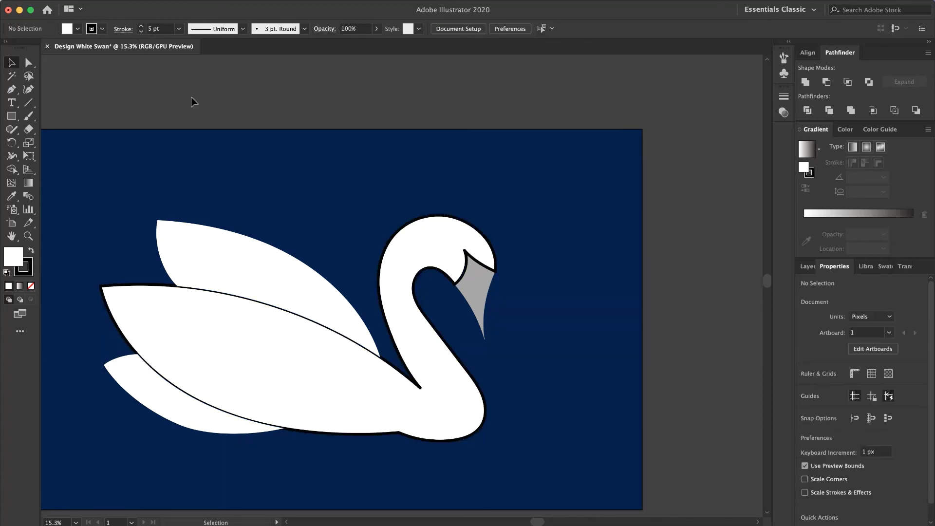
Step: Nudge the upper wing up and the lower-left wing down, then recentre the artboard
click(189, 246)
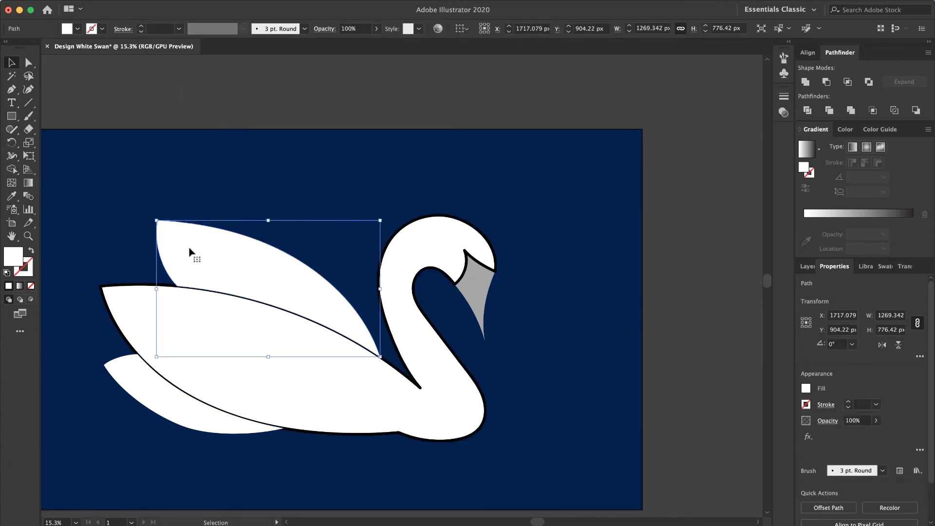
key(Up)
key(Up)
key(Up)
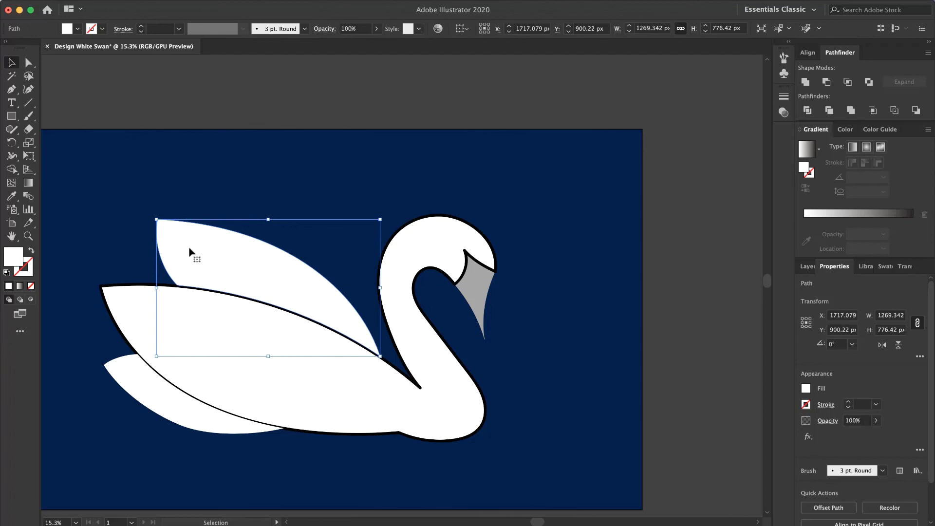
click(156, 402)
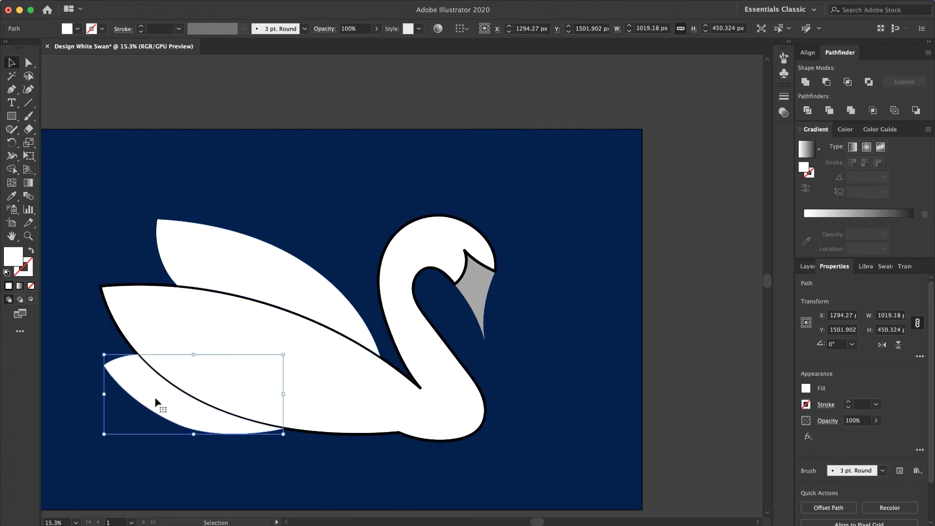
key(Down)
key(Down)
key(Down)
key(Down)
key(Down)
key(Down)
key(Down)
key(Down)
key(Down)
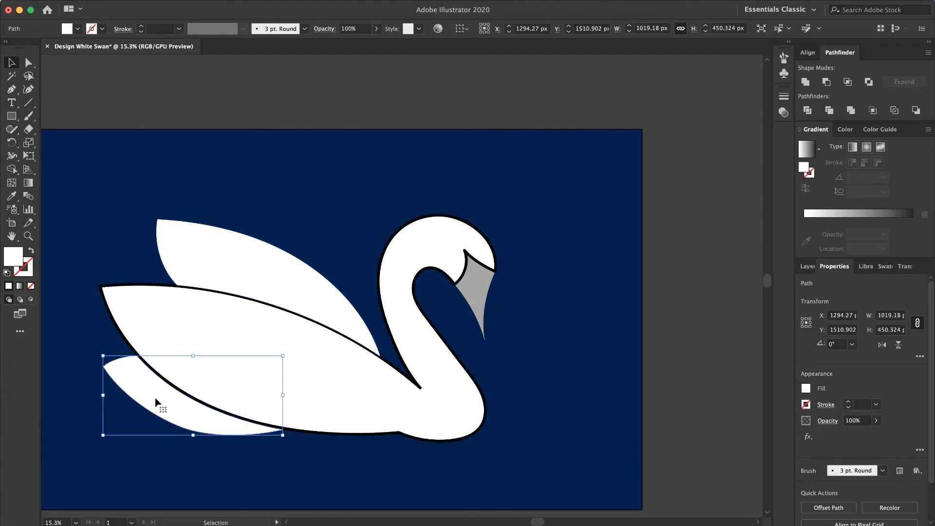
click(515, 302)
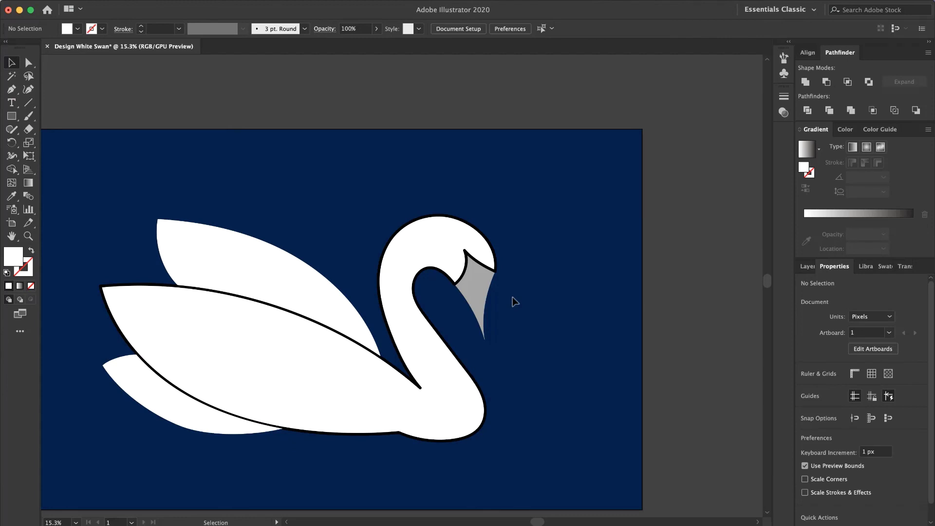
drag(514, 300, 579, 266)
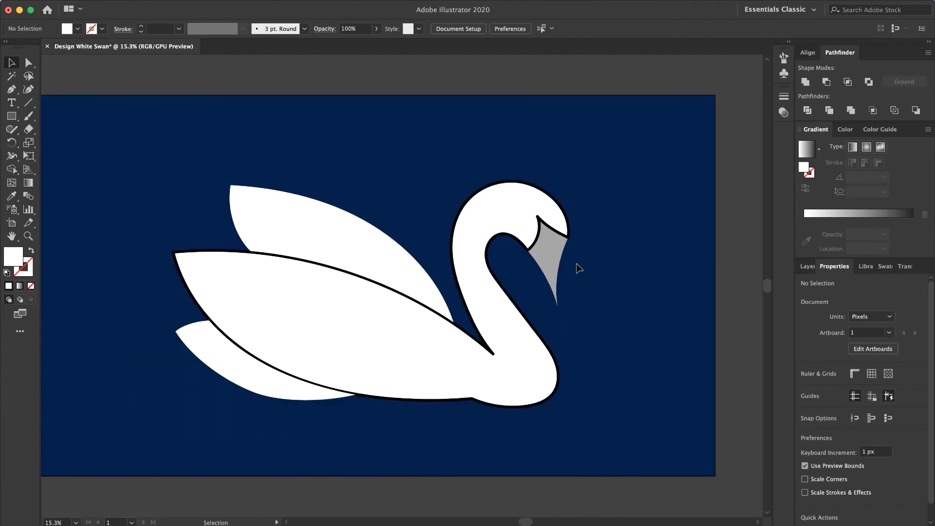